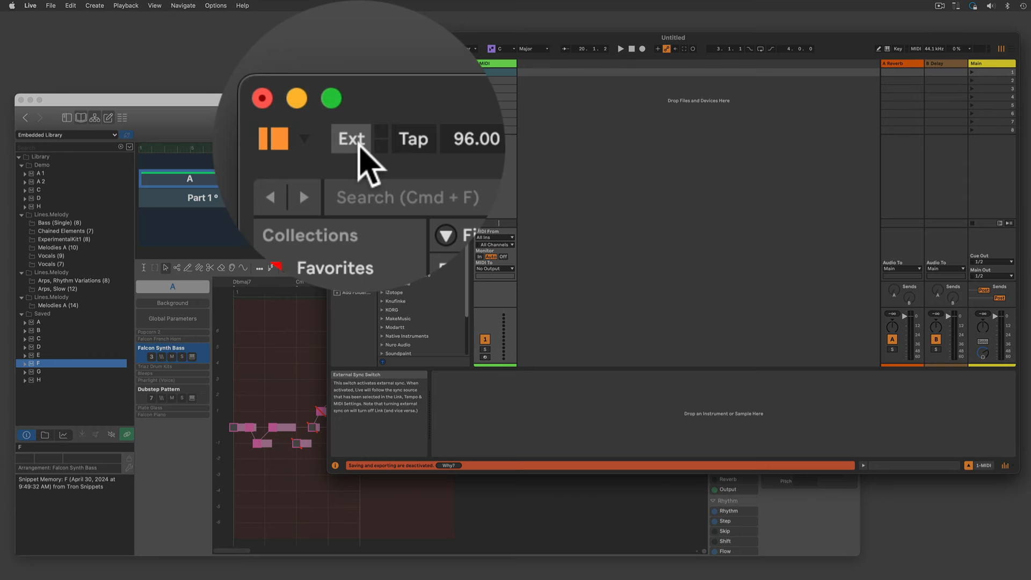
Turn on external sync in Live and check the IAC Driver (Bus 1) sync options in the Link, Tempo & MIDI settings
left_click(356, 49)
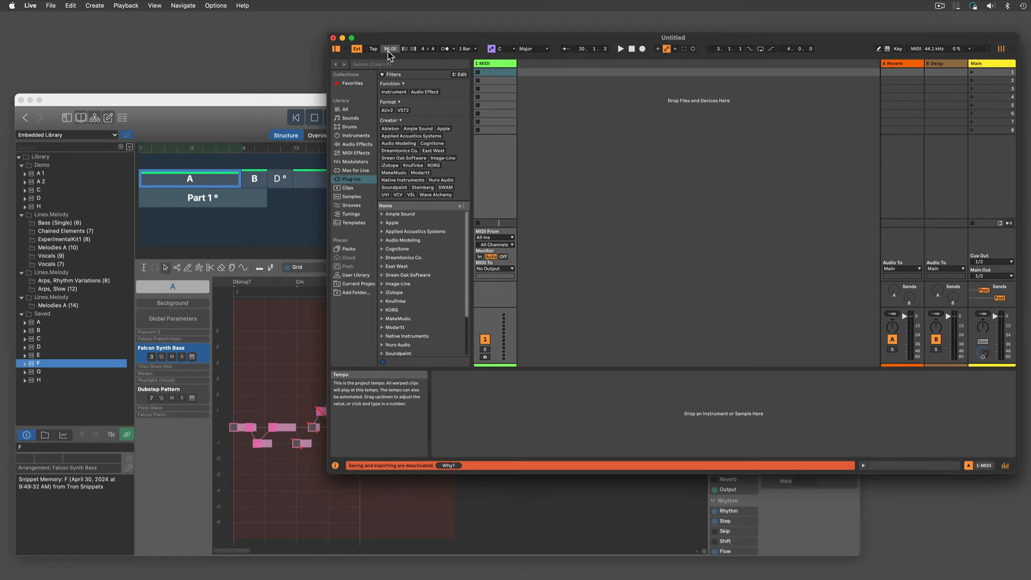
key("super+comma")
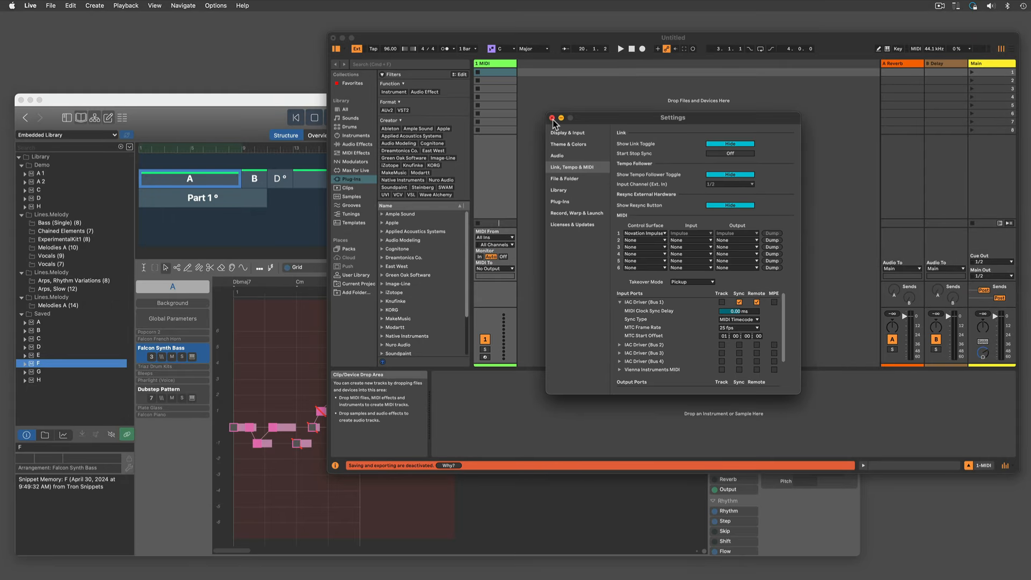
left_click(553, 120)
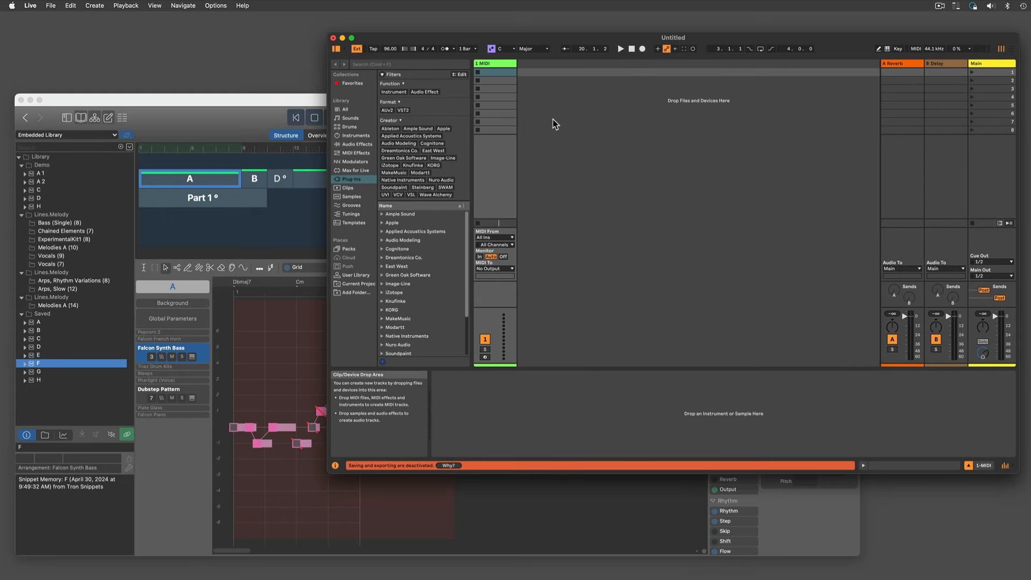
Switch to Synfire and check the arrangement's tempo parameter and its timing and transport settings
left_click(279, 104)
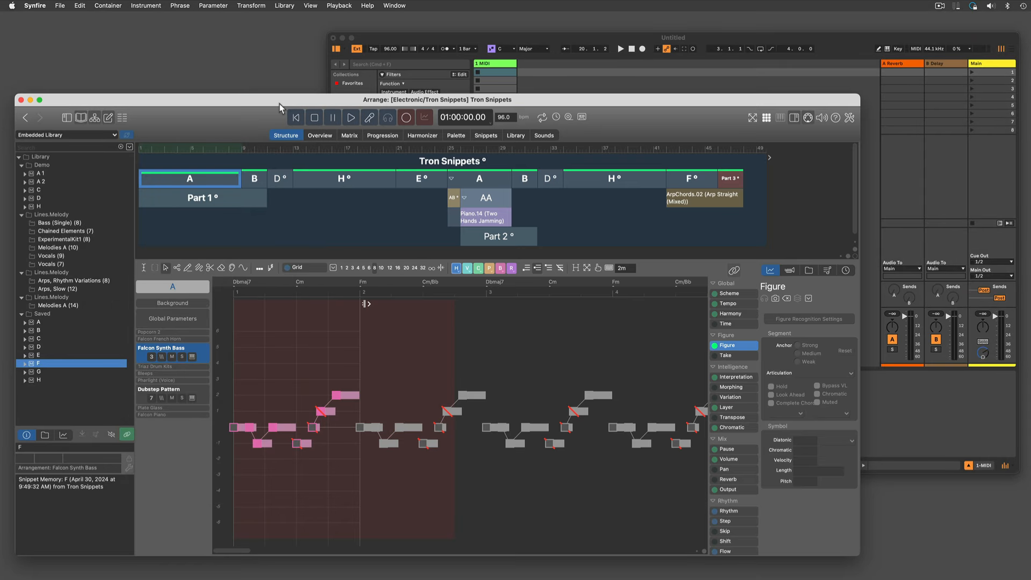
left_click(738, 304)
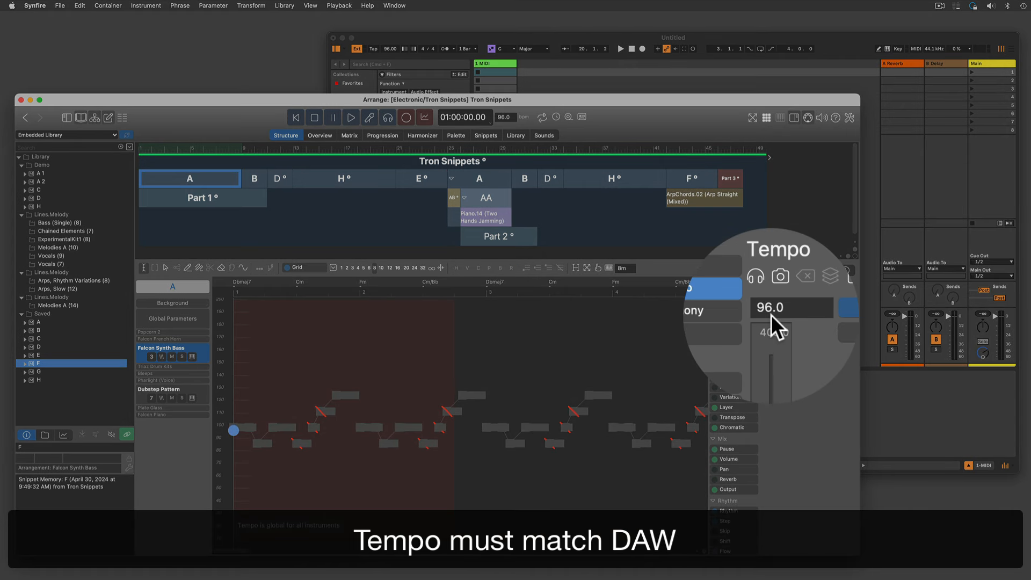
left_click(846, 268)
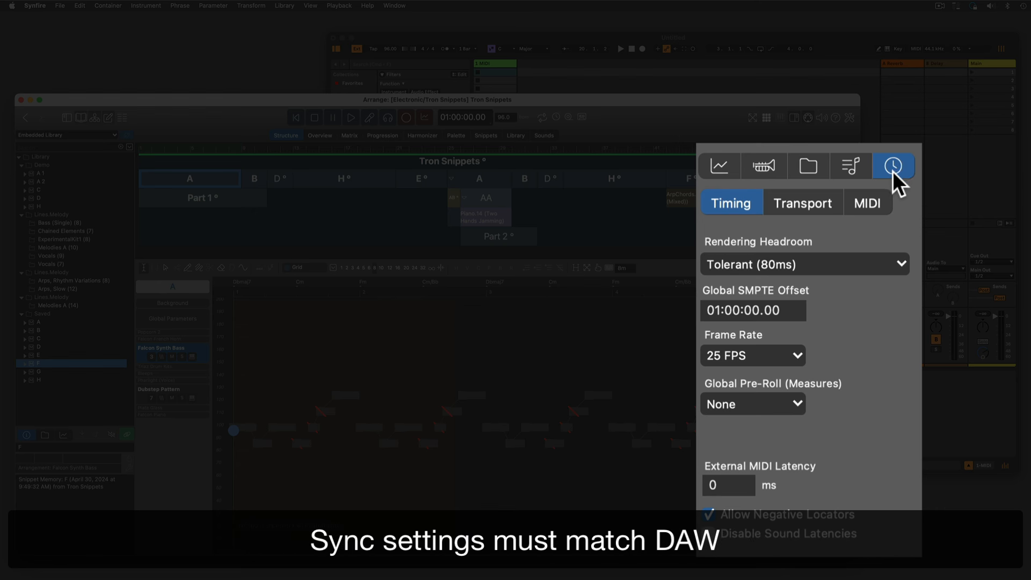
left_click(813, 204)
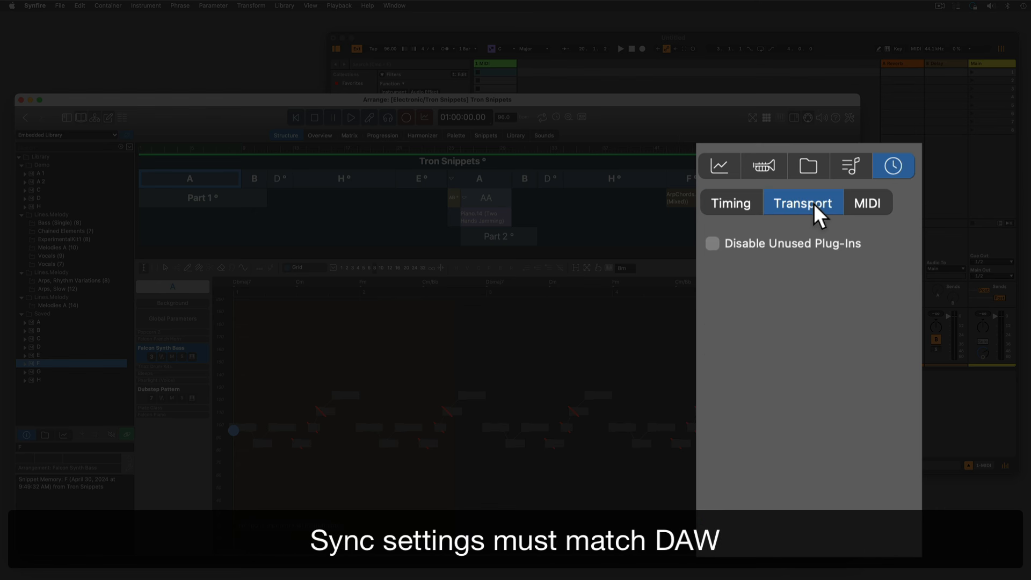
Enable External Sync and MIDI Sync in the arrangement's MIDI settings
left_click(866, 202)
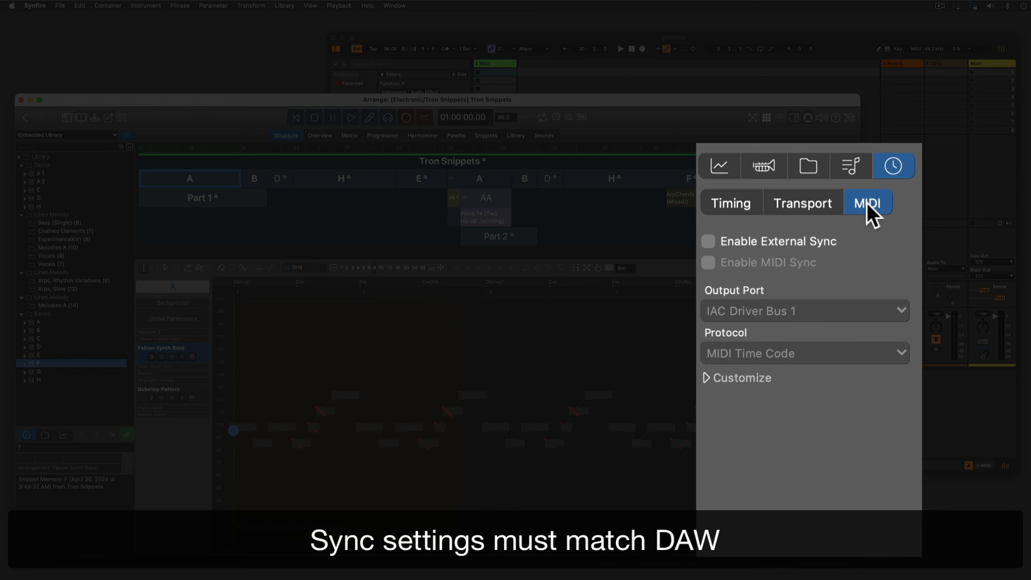
left_click(709, 242)
left_click(709, 263)
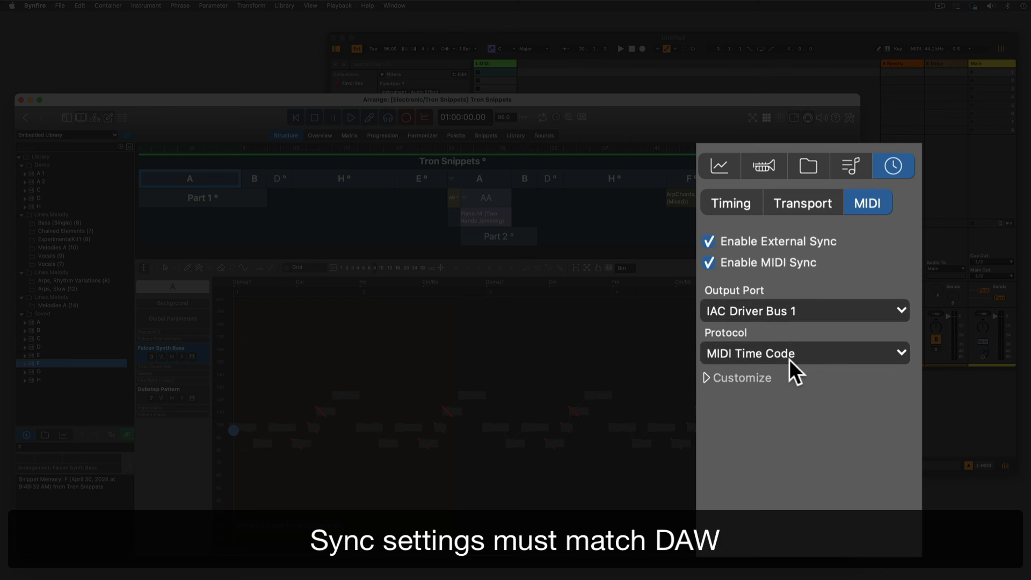
Select containers H, A, B and D in turn, play from D and stop, checking whether Live's transport follows
left_click(358, 178)
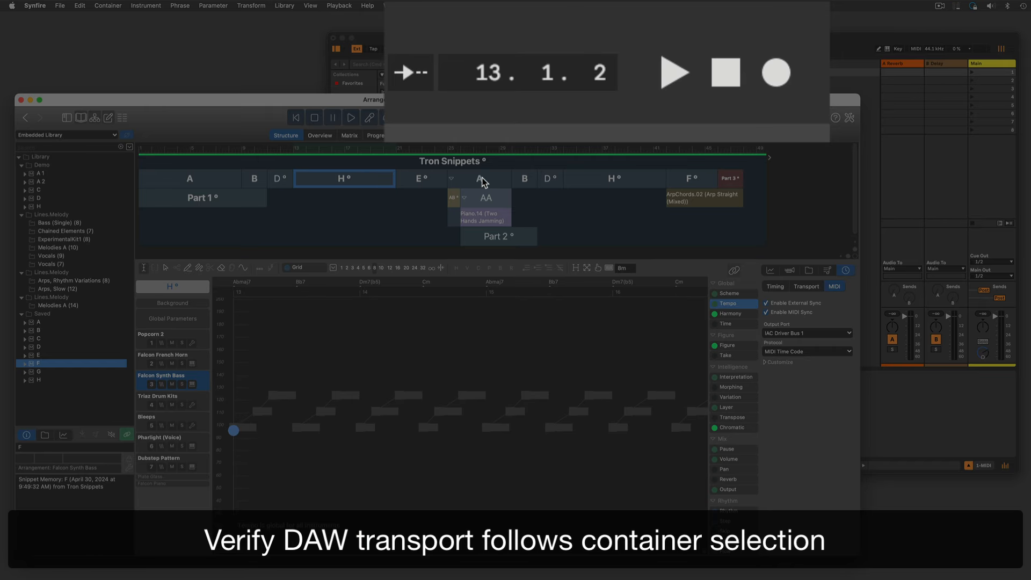
left_click(482, 182)
left_click(213, 182)
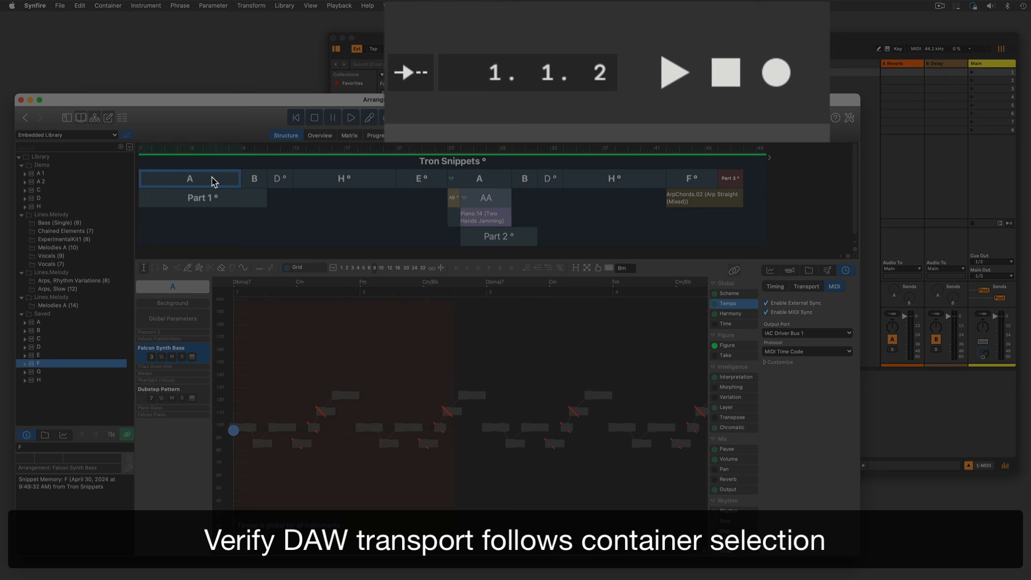
left_click(255, 180)
left_click(283, 180)
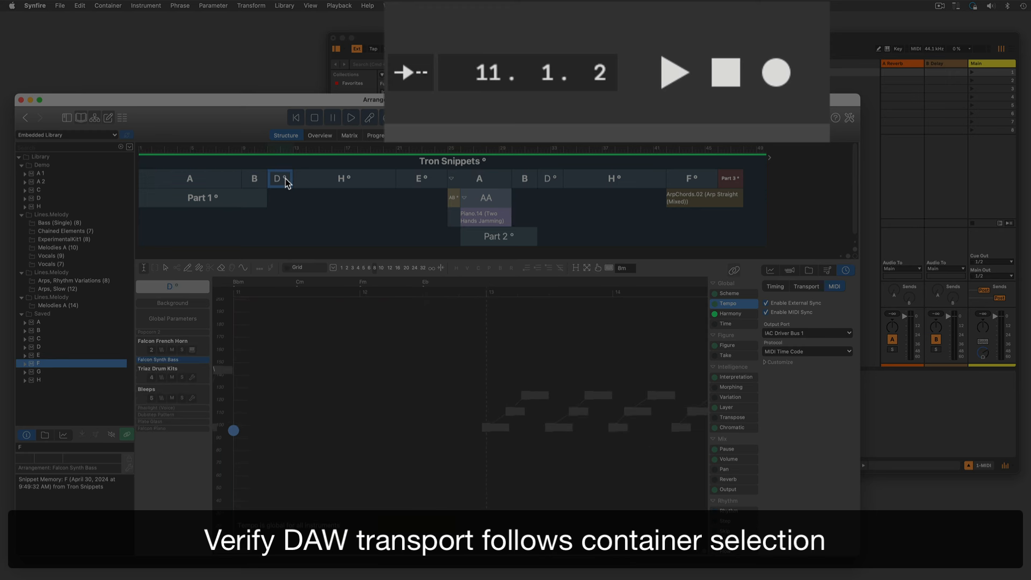
key("space")
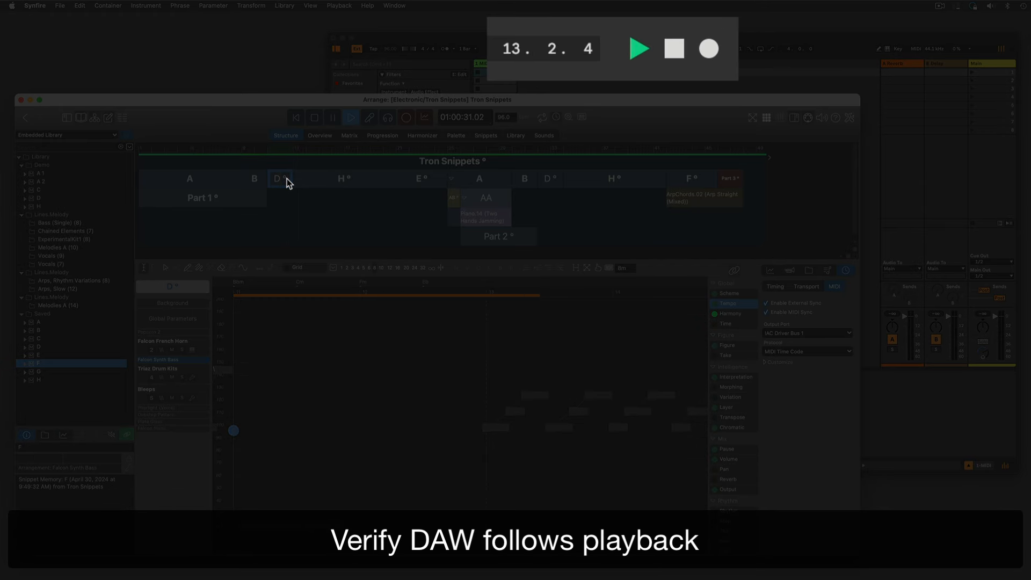
left_click(315, 117)
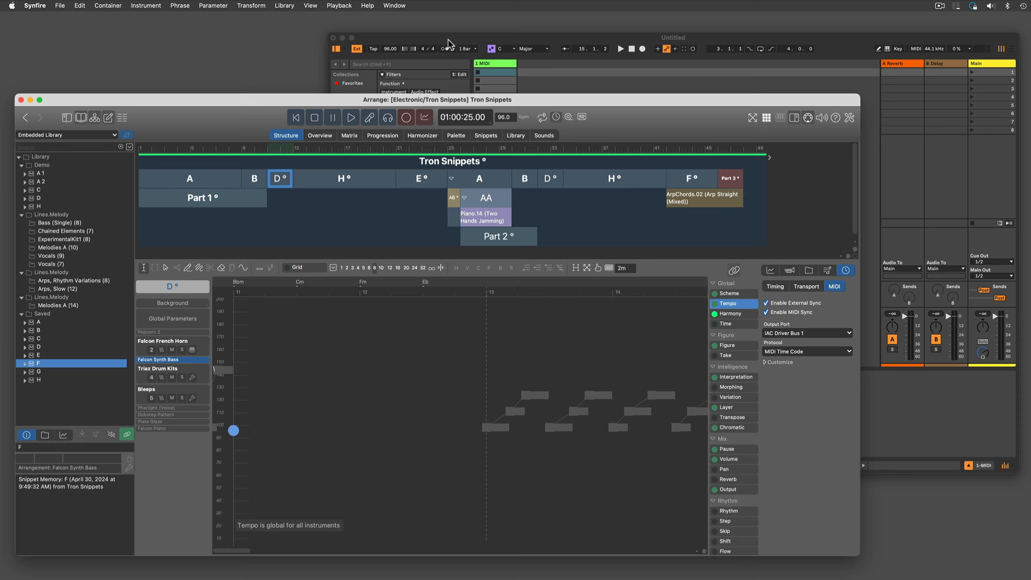
Switch to Live and add eight AudioUnit instances of Cognitone's Drone plug-in, each on its own new track
left_click(448, 42)
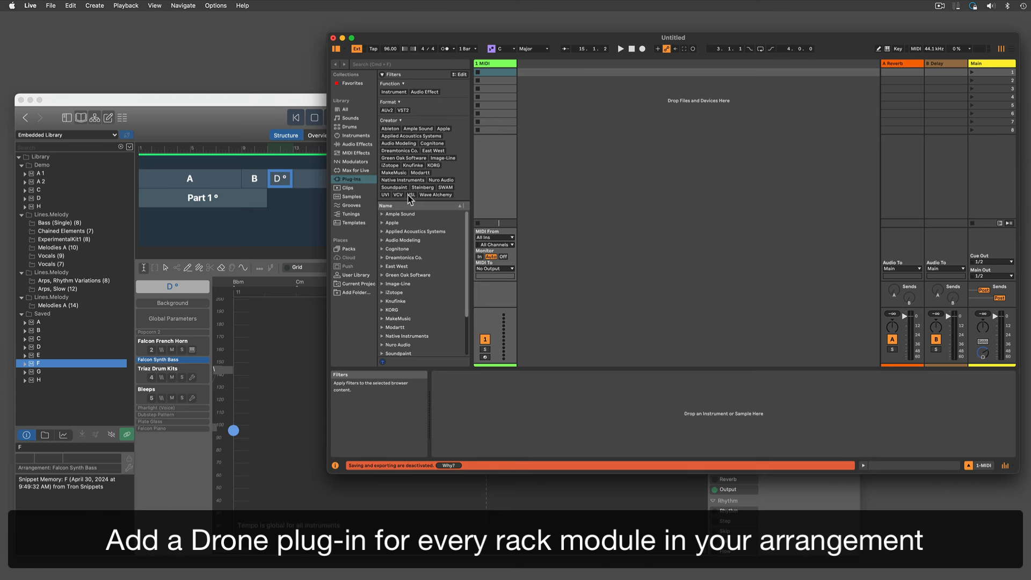
left_click(382, 249)
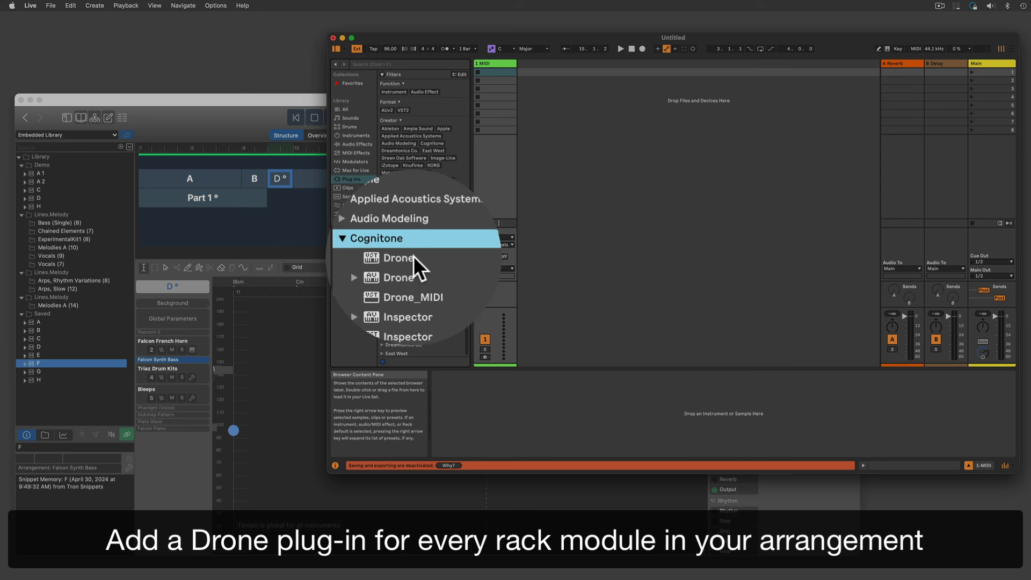
left_click(397, 267)
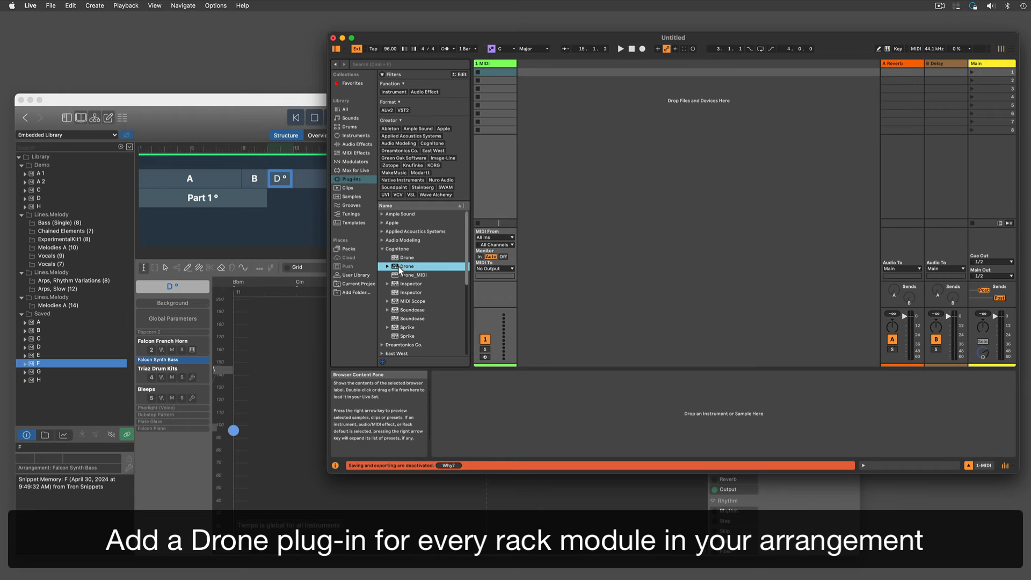
left_click_drag(398, 267, 535, 268)
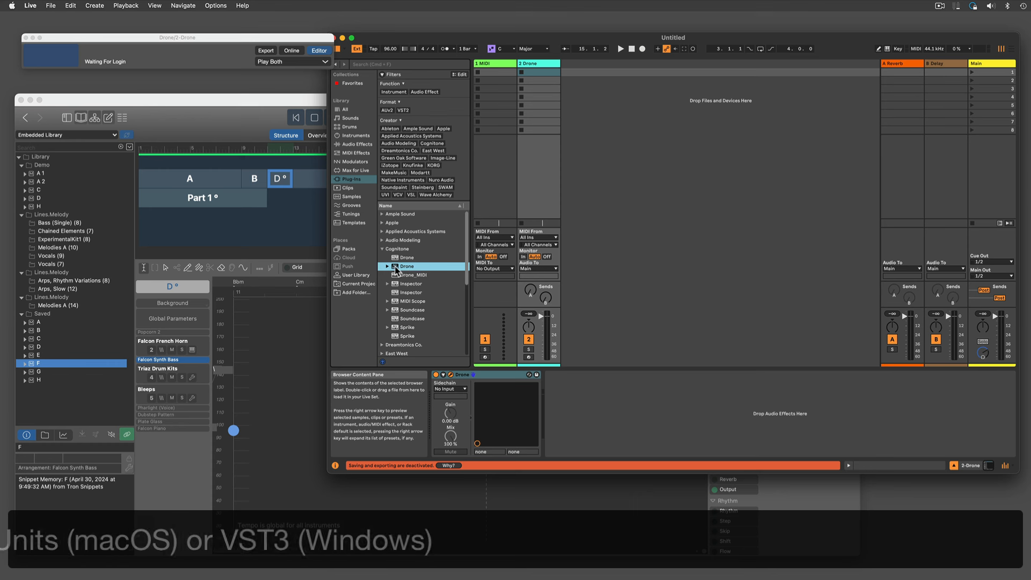
left_click_drag(396, 267, 612, 263)
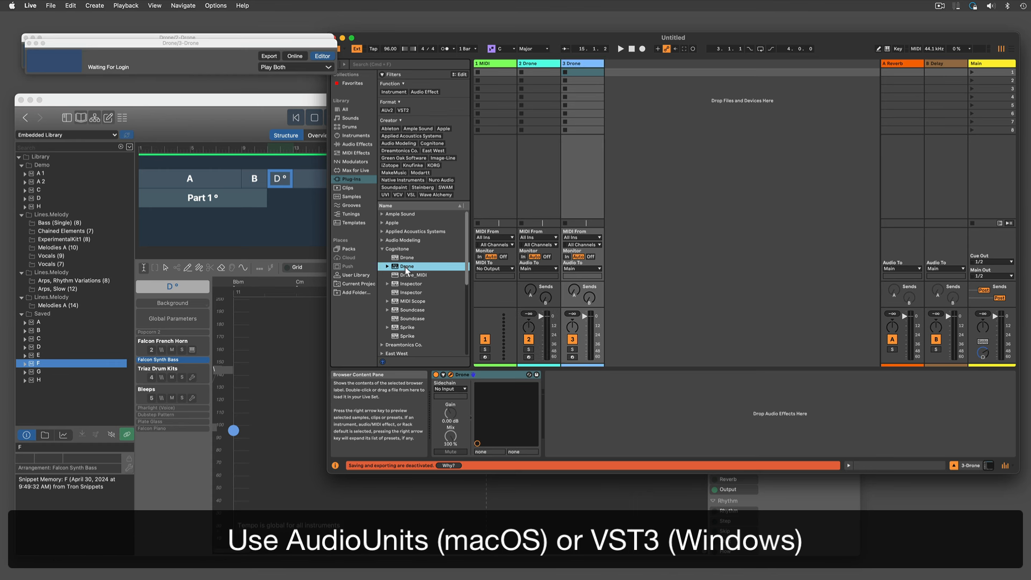
left_click_drag(406, 270, 655, 263)
left_click_drag(402, 271, 704, 253)
left_click_drag(399, 268, 740, 257)
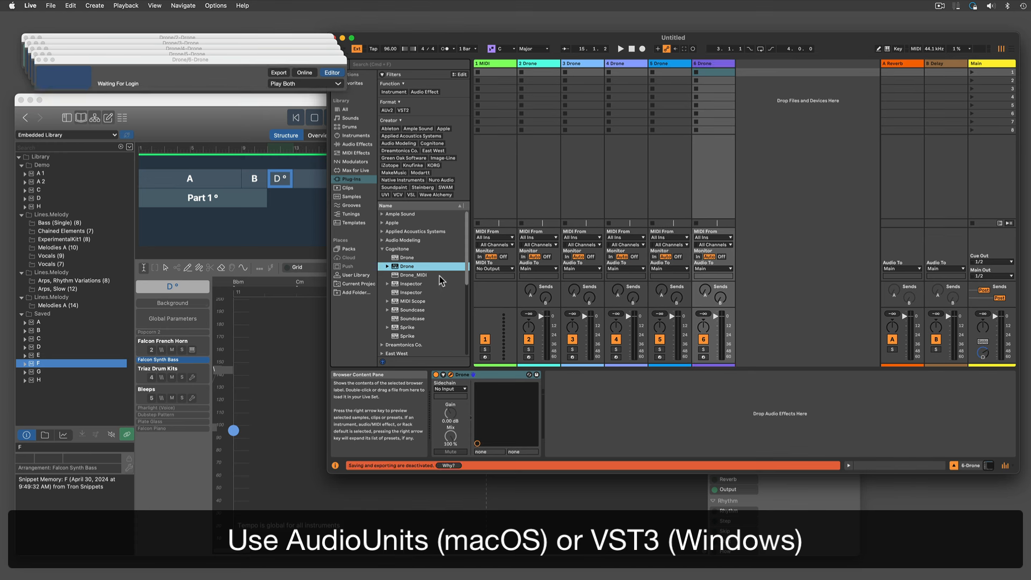
left_click_drag(406, 266, 789, 250)
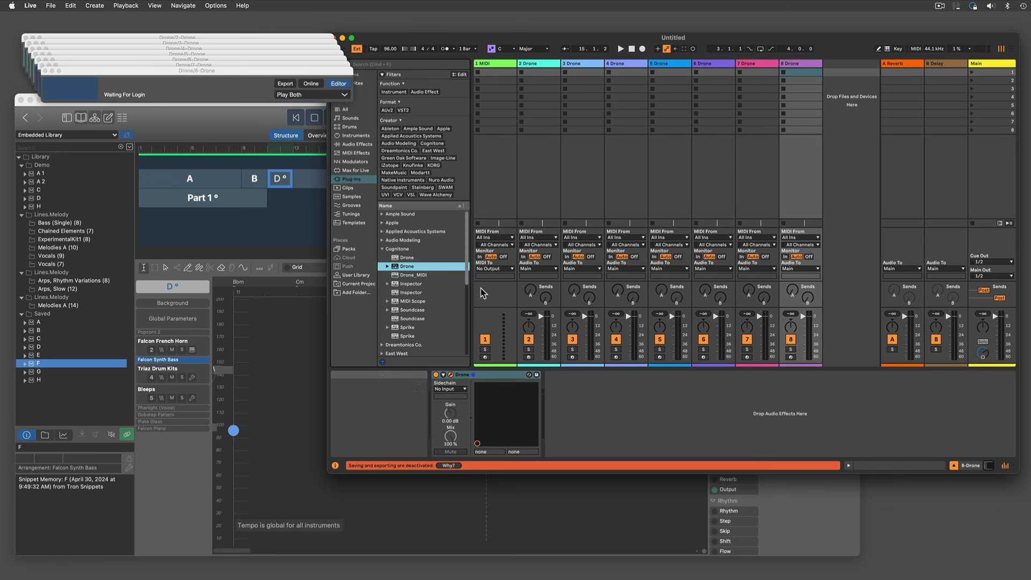
left_click_drag(404, 267, 847, 254)
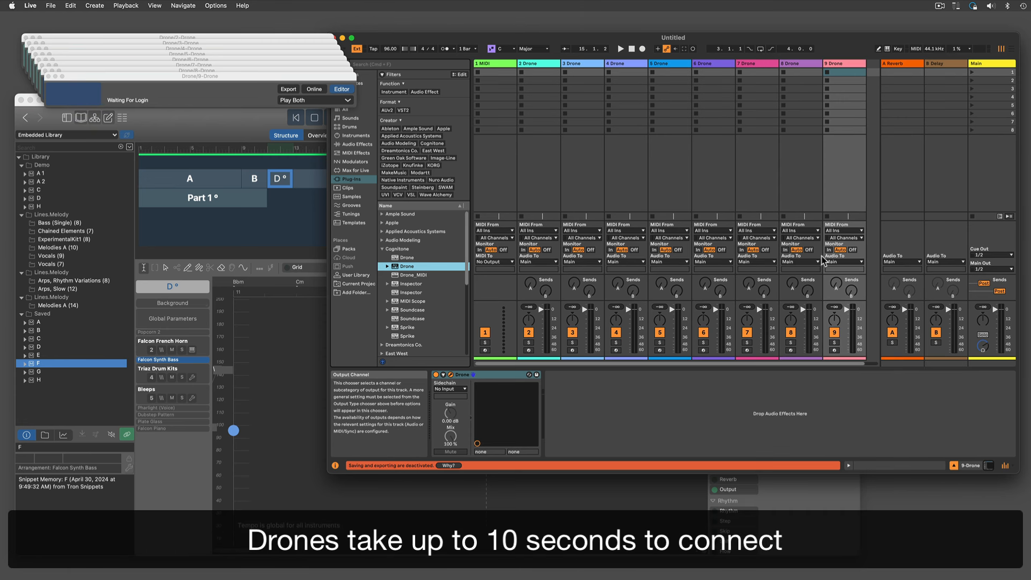
Switch to Synfire, show the Rack Module Library and list the connected drones under DAW Drones (Audio)
left_click(221, 128)
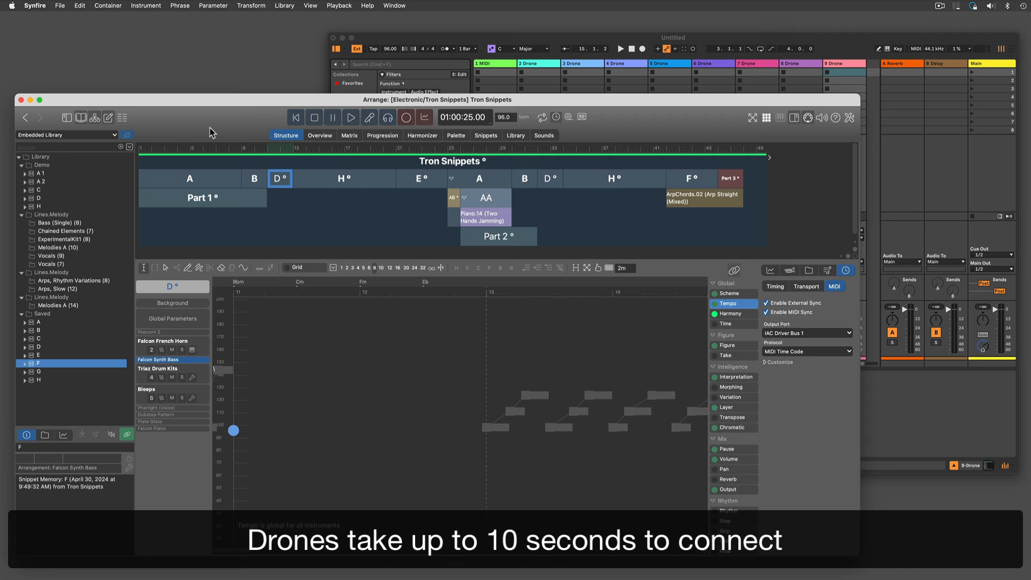
left_click(68, 119)
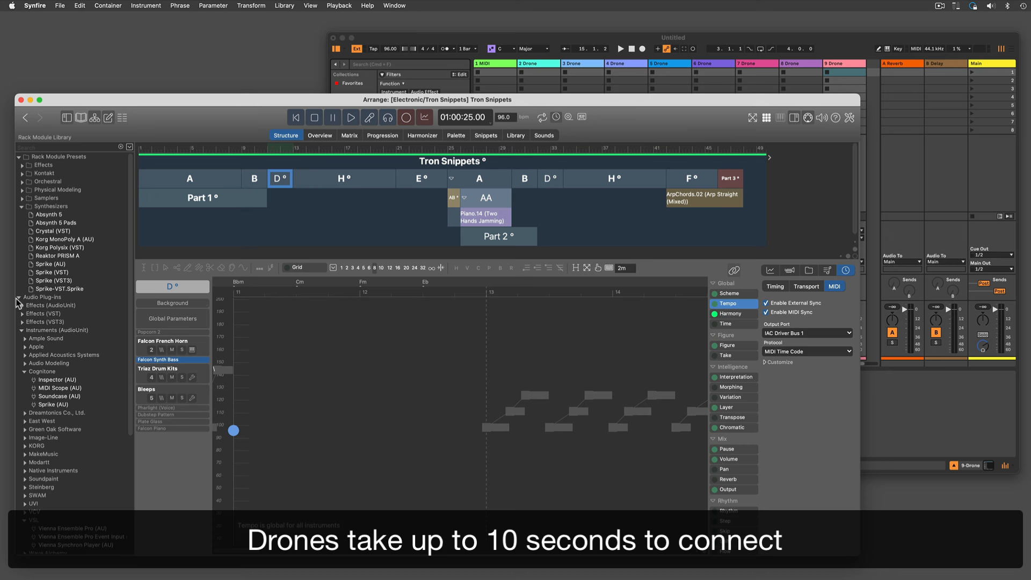
left_click(19, 297)
left_click(79, 305)
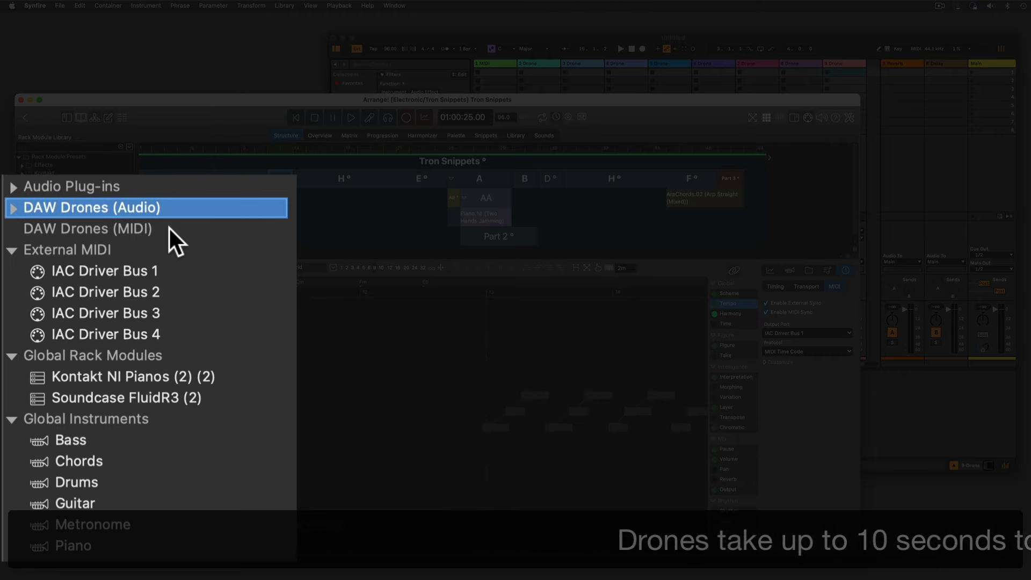
left_click(8, 211)
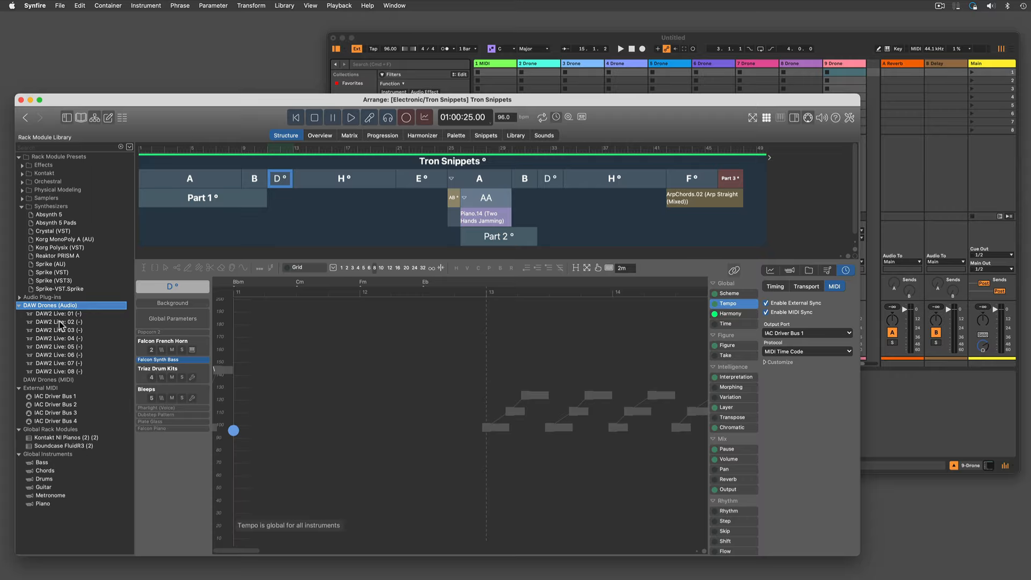
Open the arrangement rack in Sounds and relocate the Falcon Device module to DAW2 Live drone 01
left_click(549, 138)
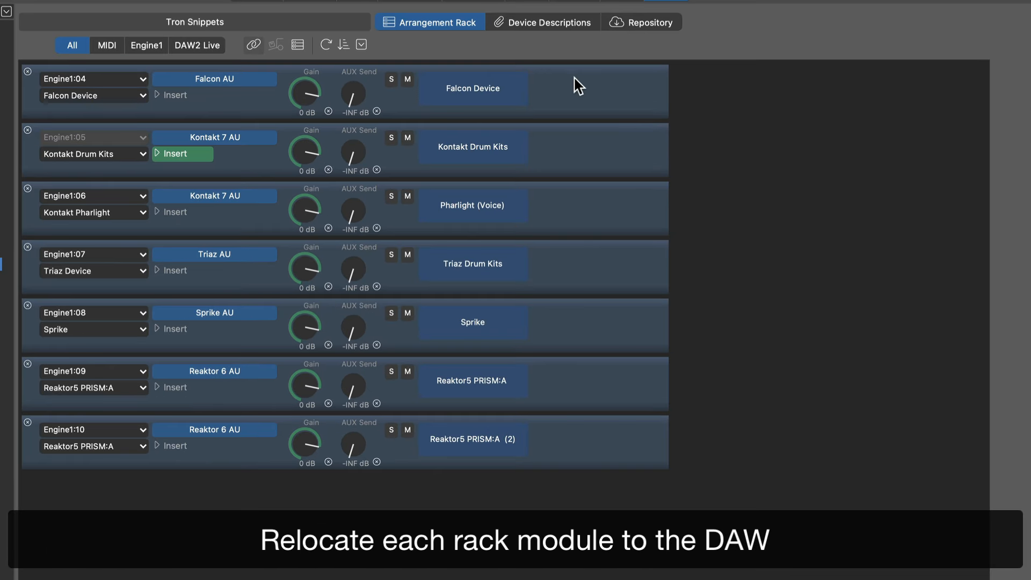
left_click(488, 194)
left_click(114, 81)
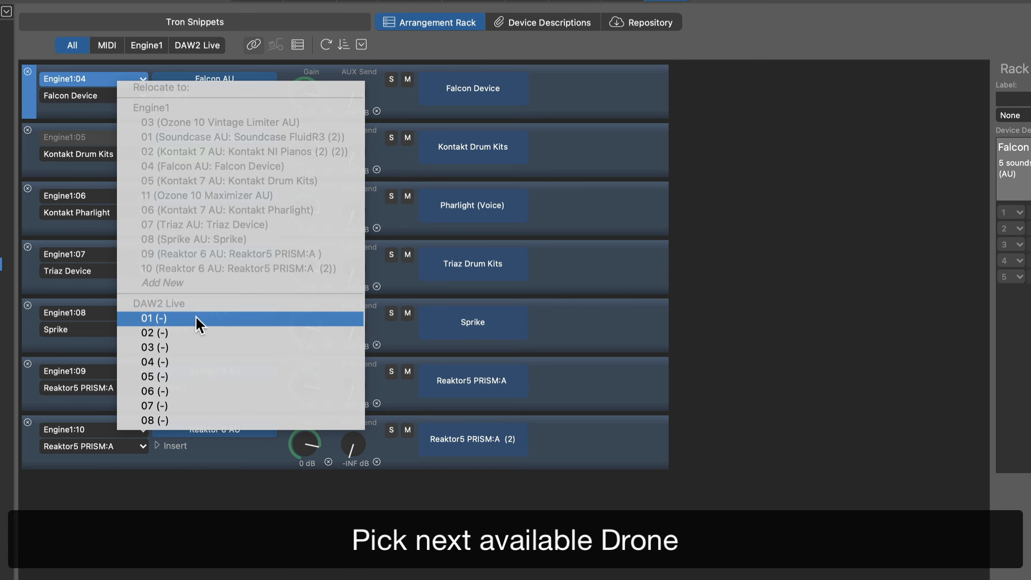
left_click(195, 318)
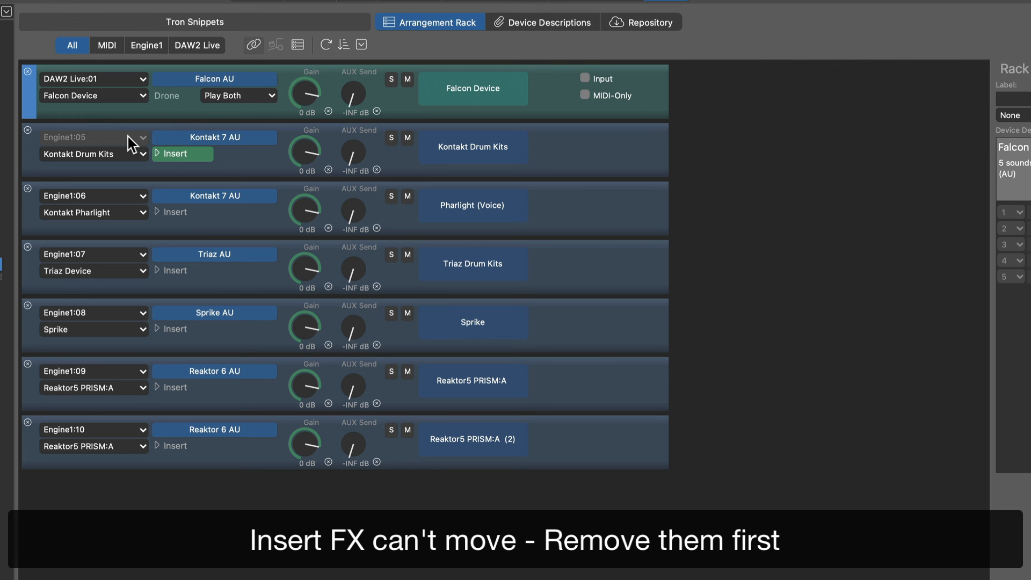
Remove the Ozone 10 Maximizer insert from Kontakt Drum Kits and relocate that module to DAW2 Live drone 02
left_click(156, 155)
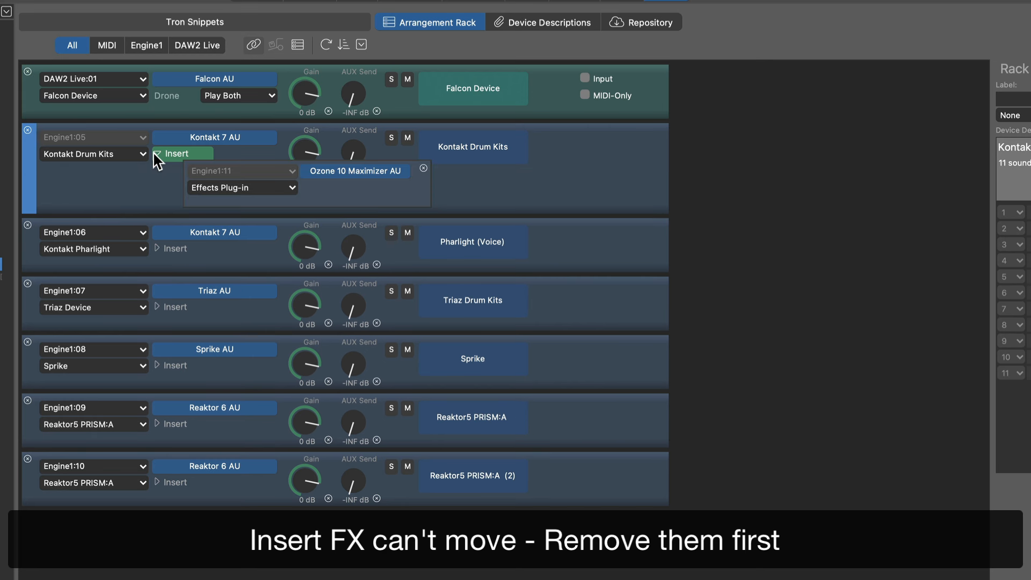
left_click(423, 168)
left_click(701, 304)
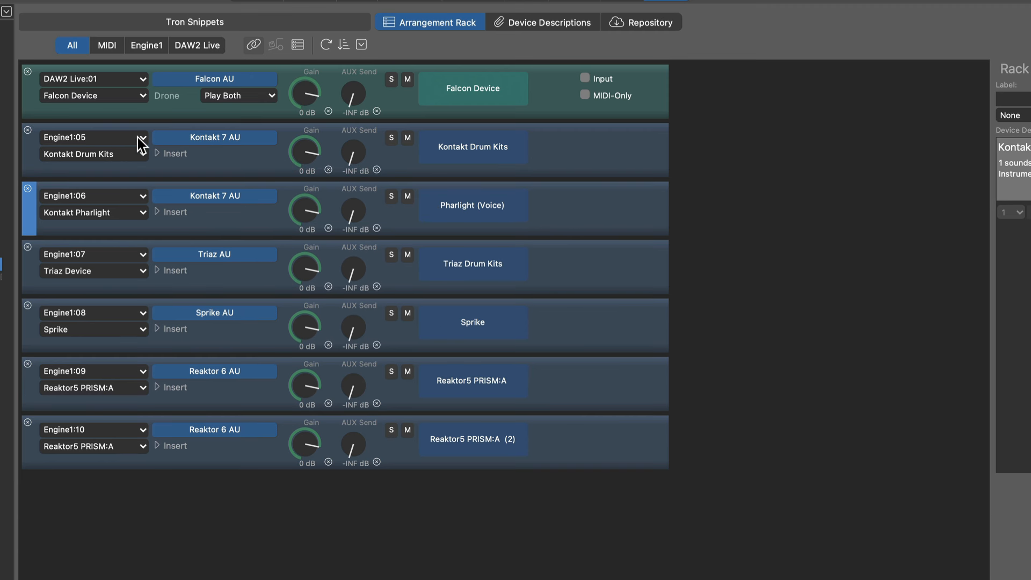
left_click(137, 135)
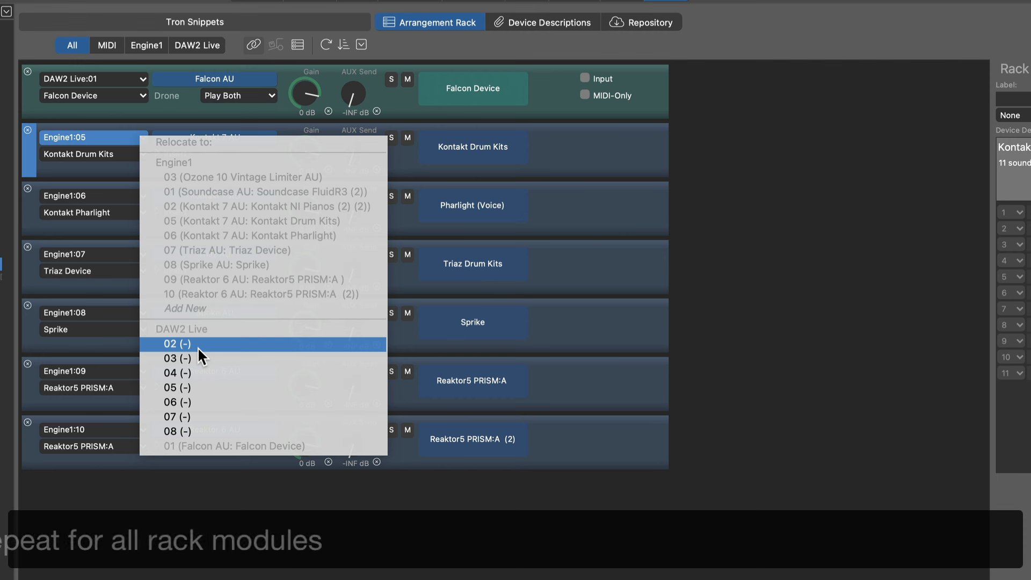
left_click(198, 347)
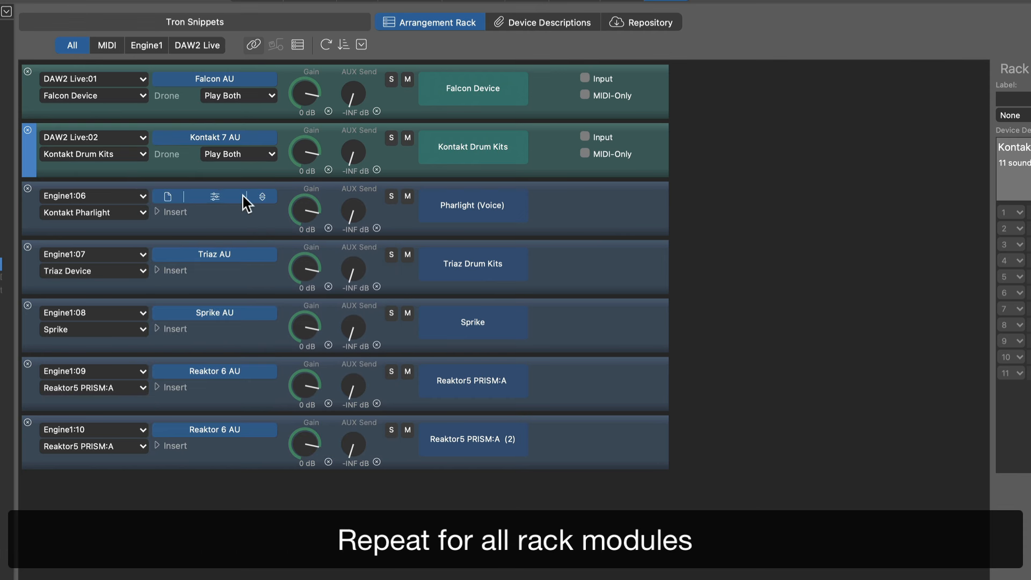
Relocate Kontakt Pharlight, Triaz Device, Sprike and the first Reaktor5 PRISM:A to DAW2 Live drones 03, 04, 05 and 06 respectively
left_click(156, 223)
left_click(137, 195)
left_click(200, 394)
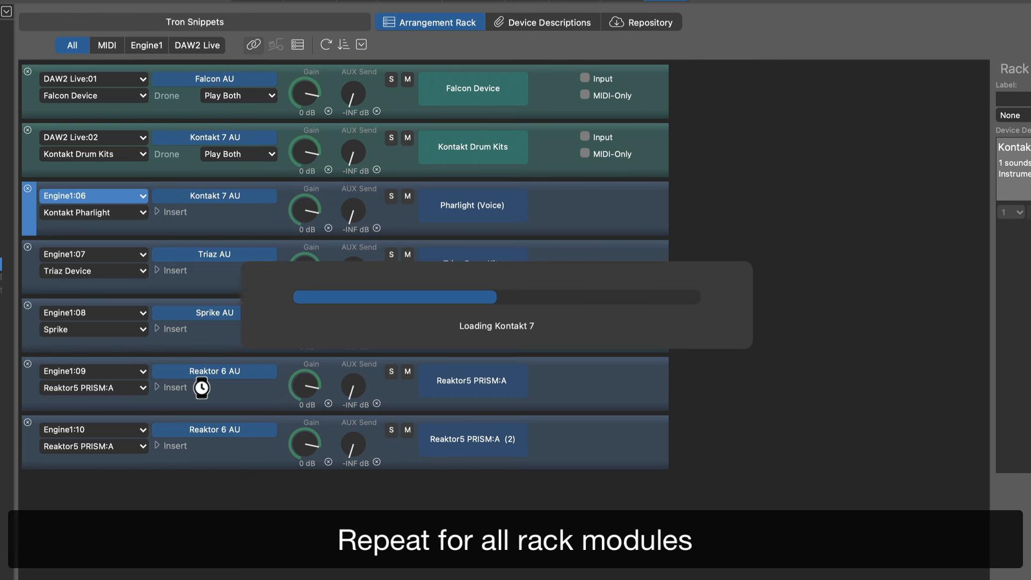
left_click(138, 255)
left_click(197, 435)
left_click(137, 314)
left_click(200, 474)
left_click(140, 368)
left_click(186, 513)
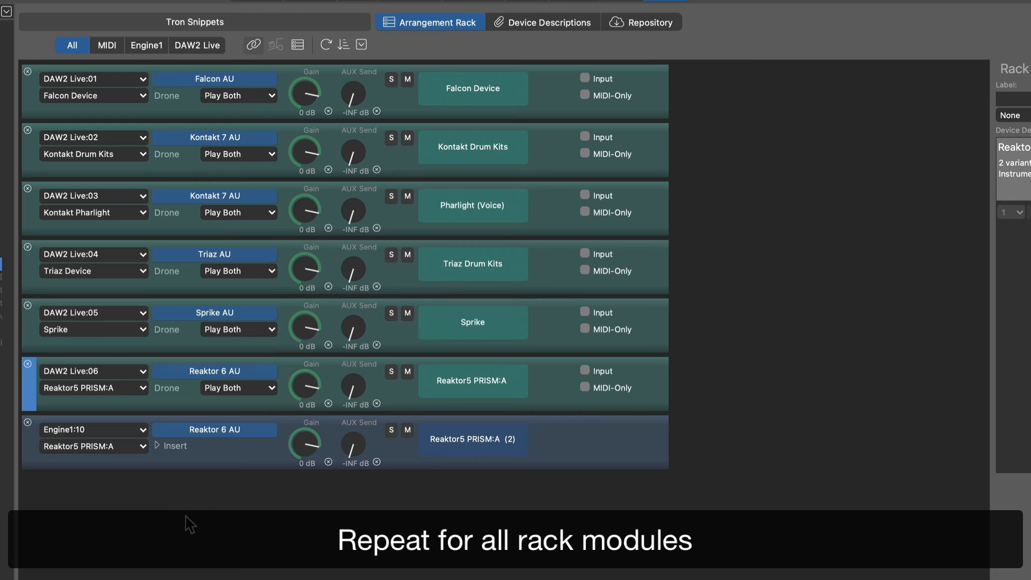
Relocate the Reaktor5 PRISM:A (2) module to DAW2 Live drone 07 and play the arrangement from the Structure view
left_click(133, 430)
left_click(188, 566)
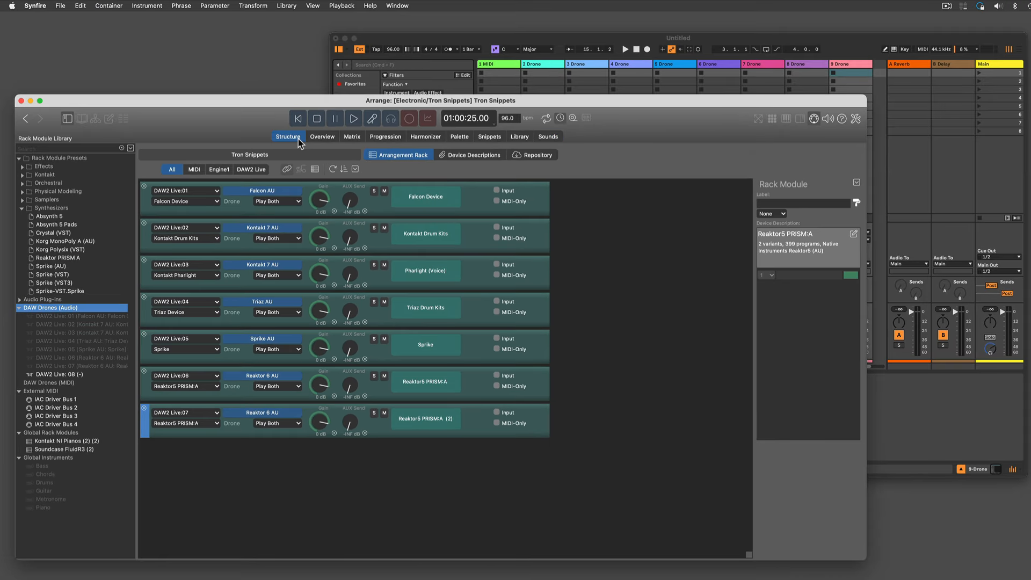
left_click(298, 139)
left_click(354, 119)
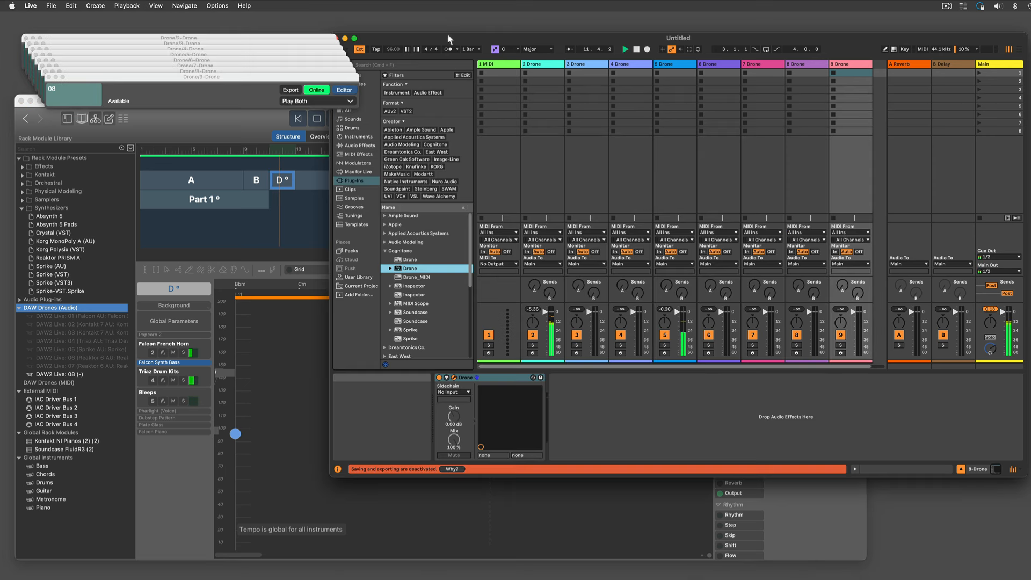
In Live, close the drone 08 window and view drone 07's Reaktor 6 editor, returning to Synfire to stop playback
left_click(451, 38)
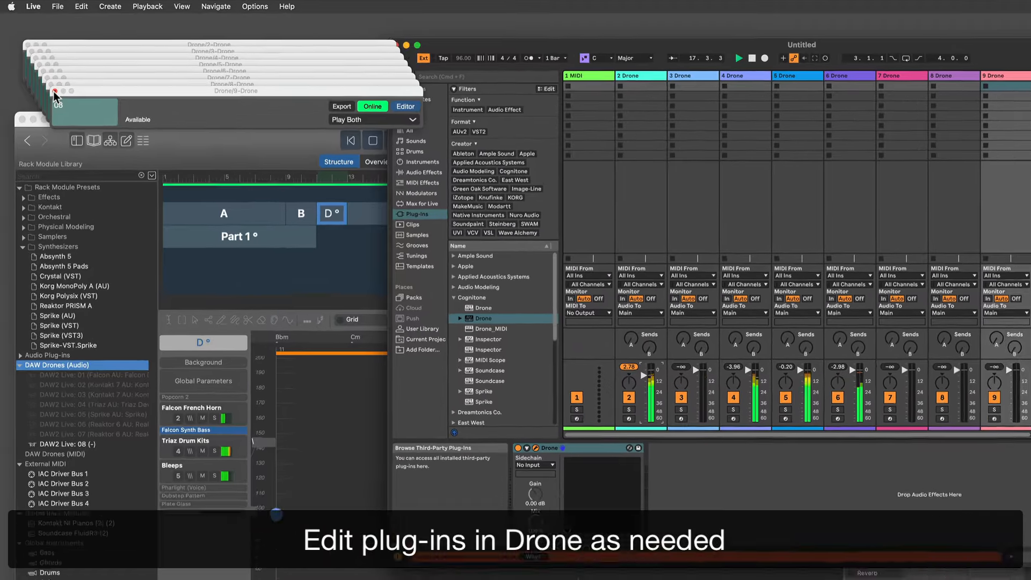
left_click(48, 77)
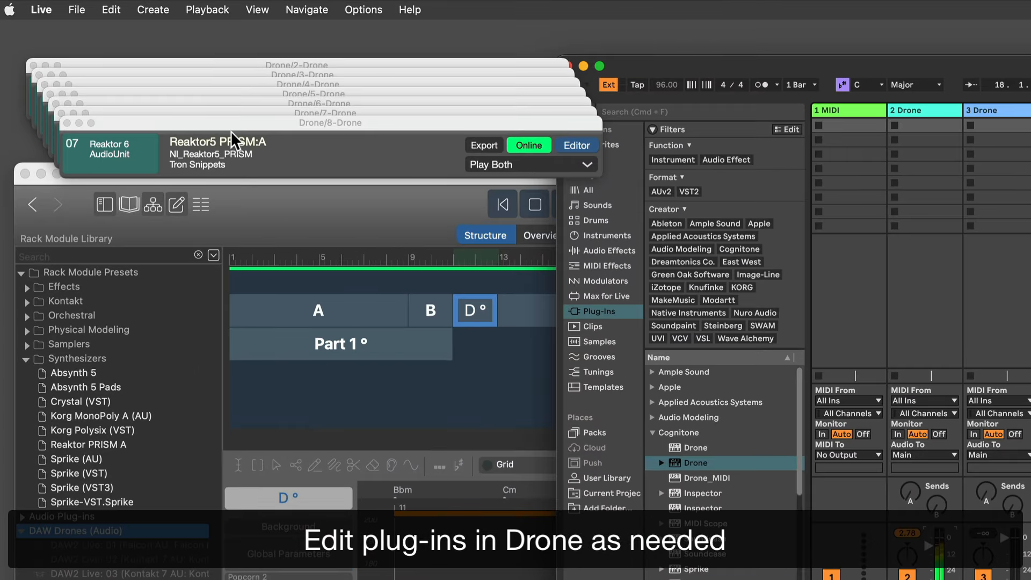
left_click(582, 144)
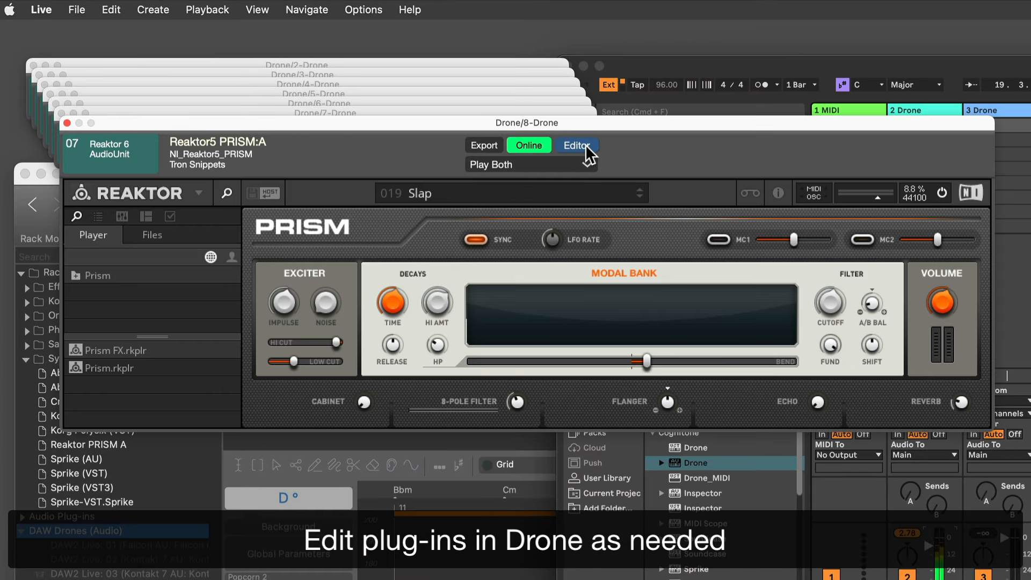
left_click(585, 144)
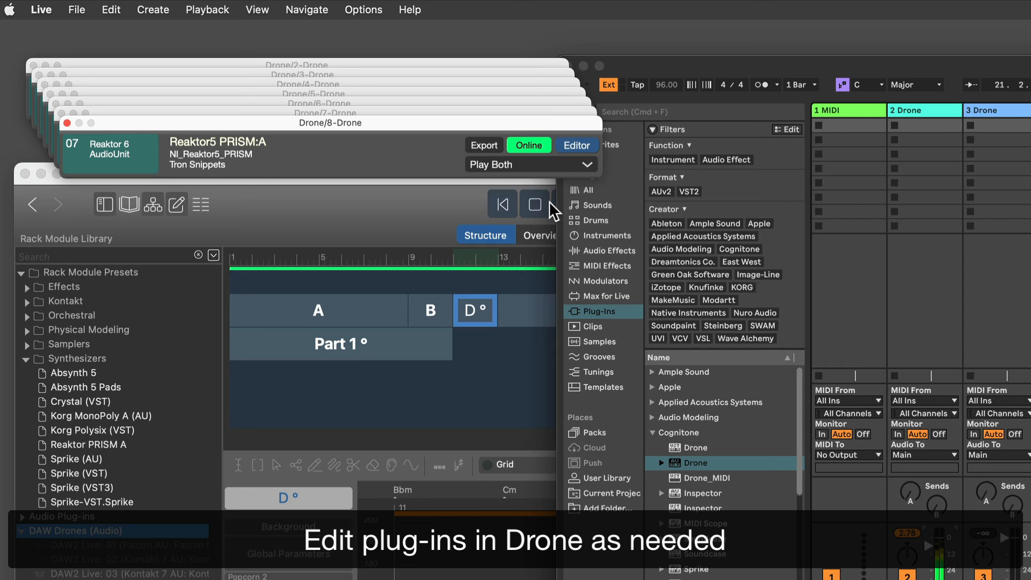
left_click(386, 214)
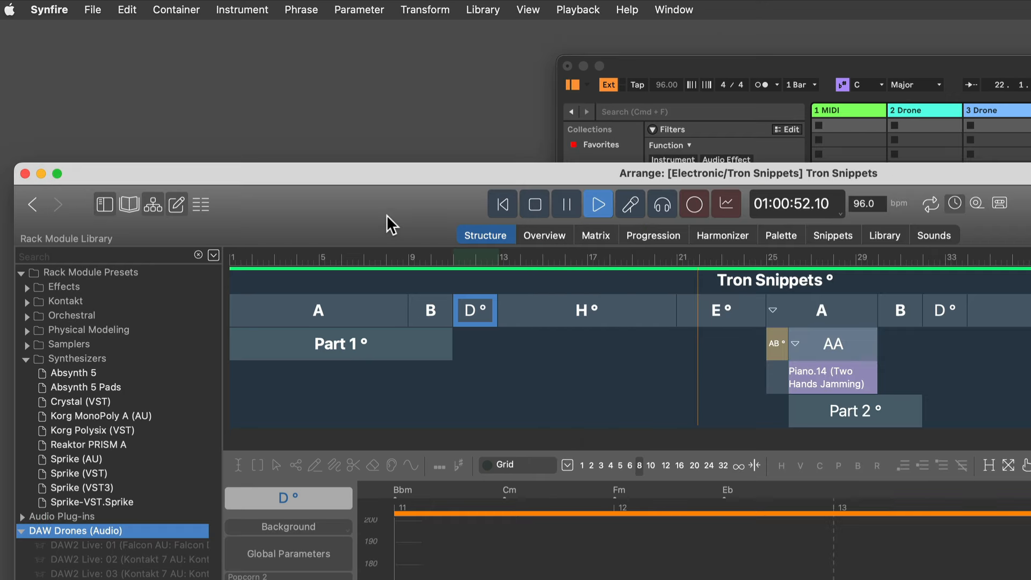
left_click(536, 201)
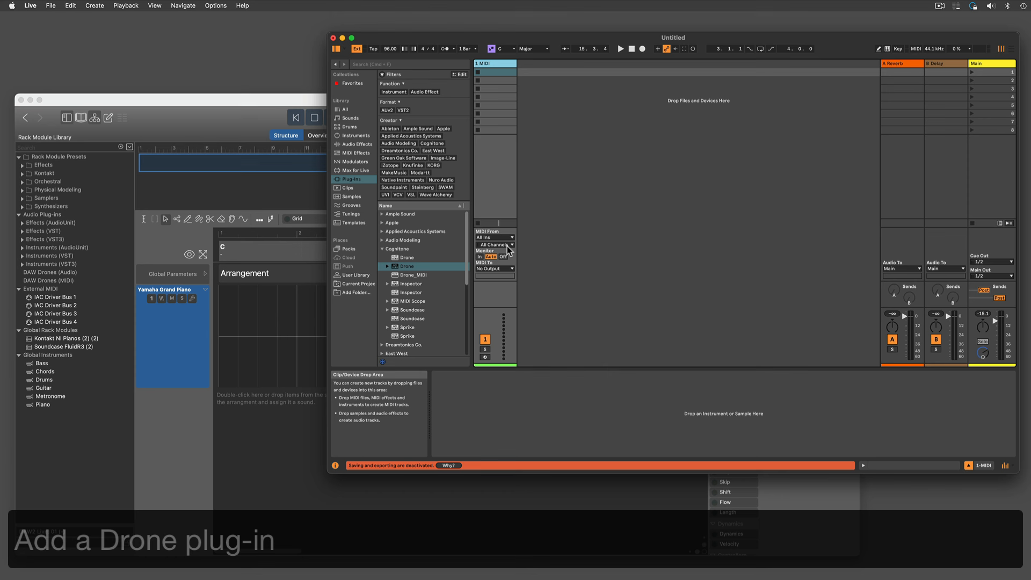
Add a Drone plug-in on a new track in Live and list the DAW Drones (Audio) in Synfire's Rack Module Library
left_click_drag(397, 271, 546, 256)
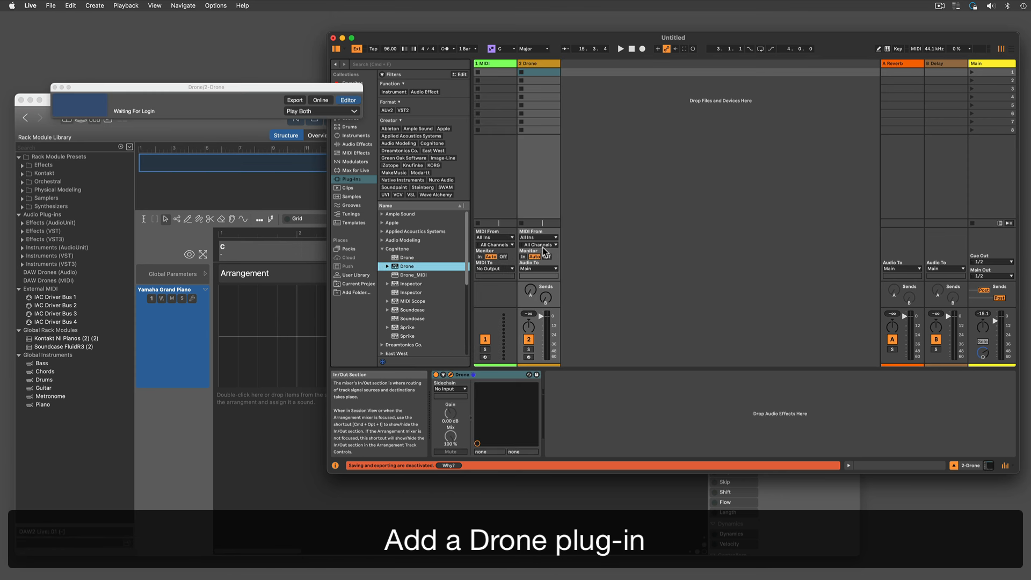
left_click(161, 331)
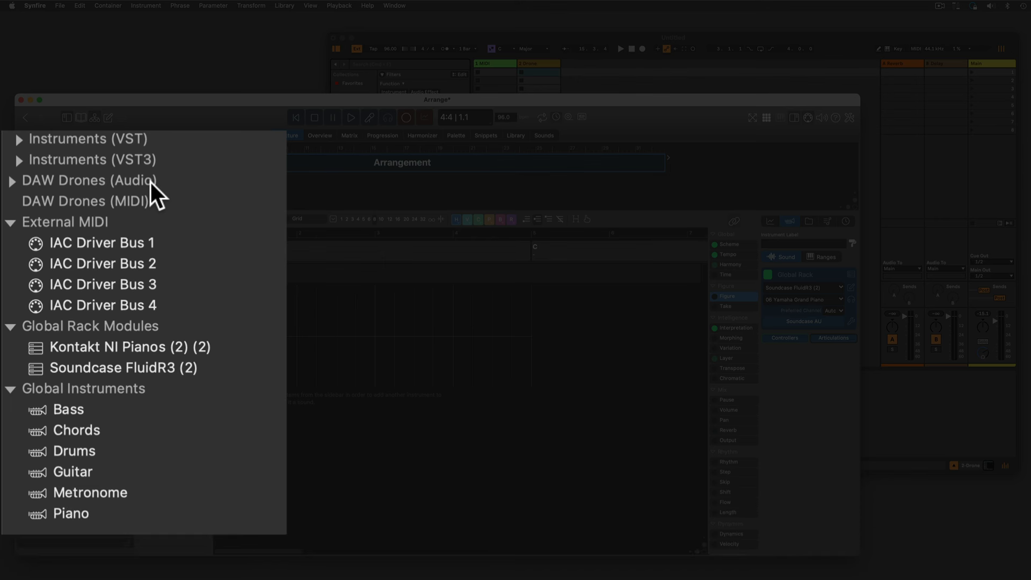
left_click(11, 180)
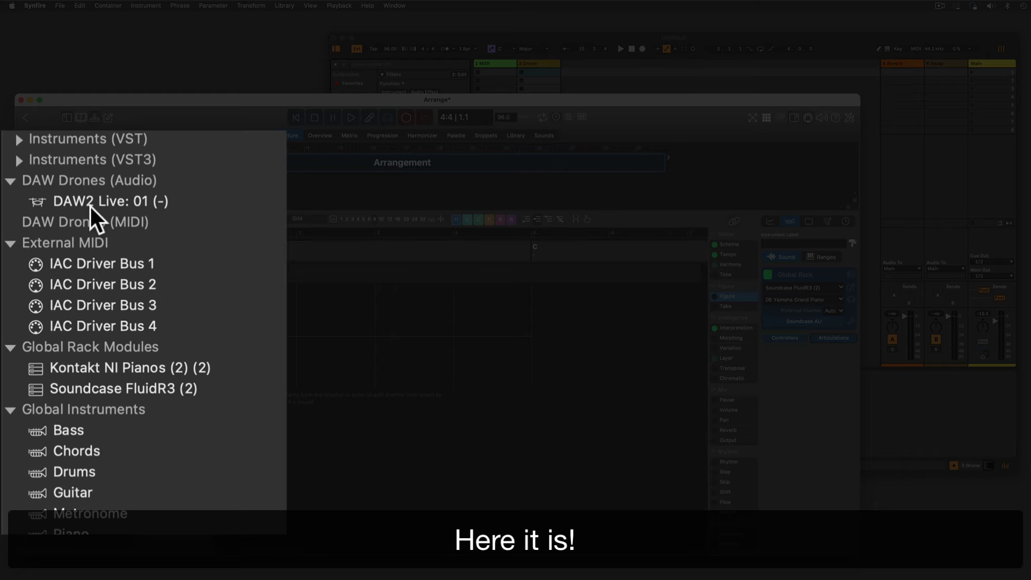
Assign drone DAW2 Live: 01 to the Yamaha Grand Piano instrument and load the Kontakt NI Pianos preset through the Sound Wizard
left_click(156, 204)
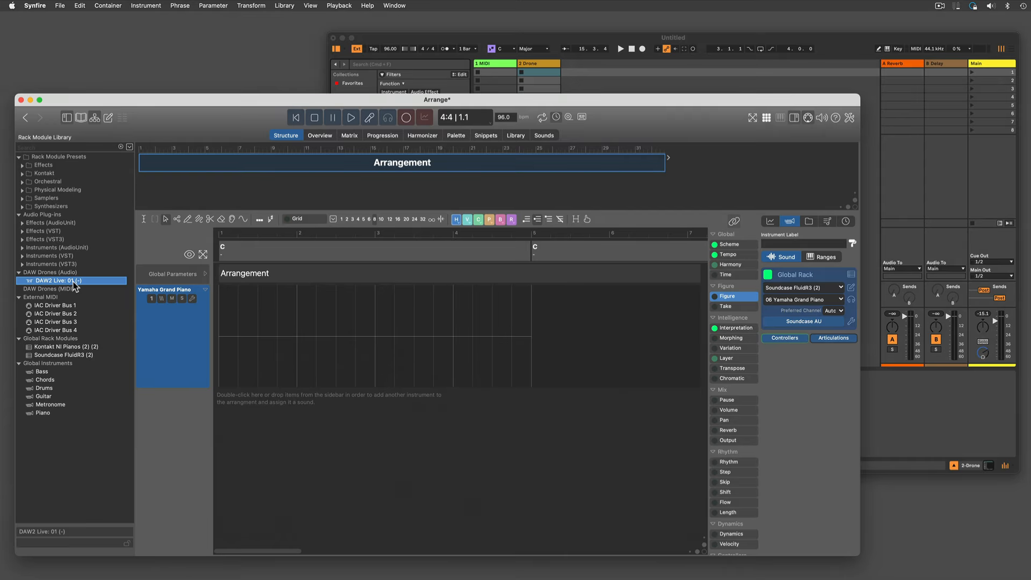
left_click_drag(73, 281, 170, 339)
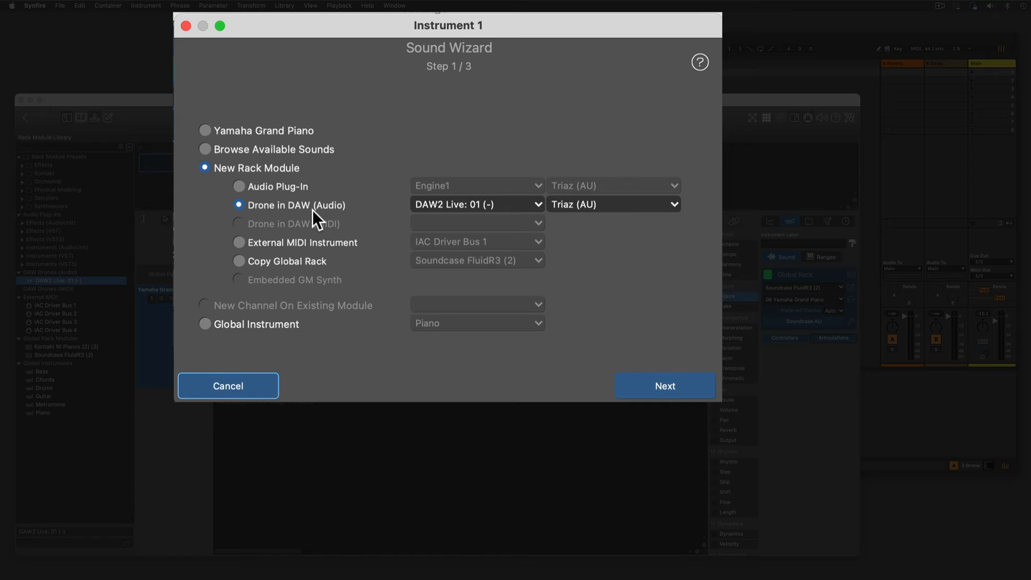
left_click(620, 205)
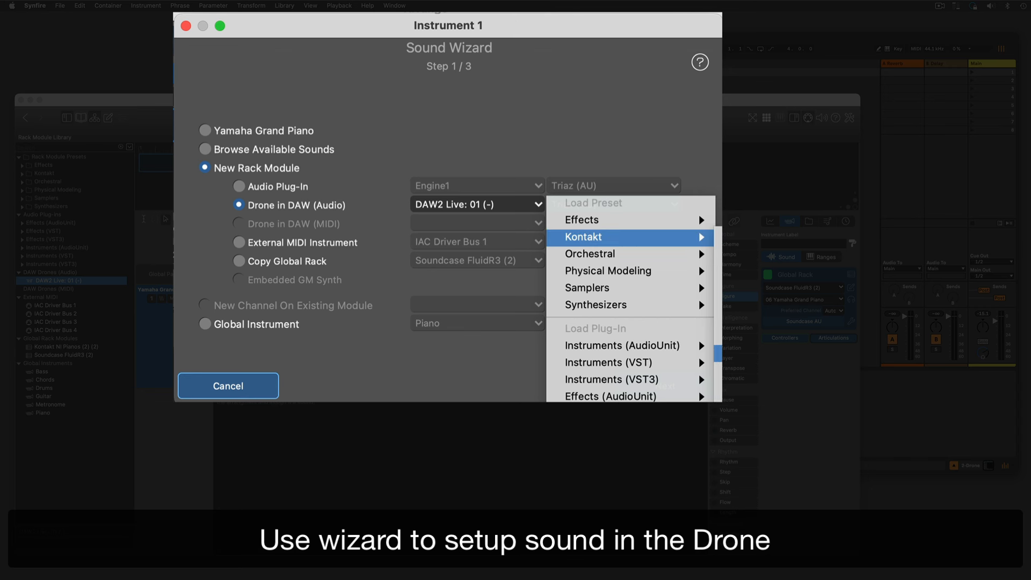
left_click(667, 386)
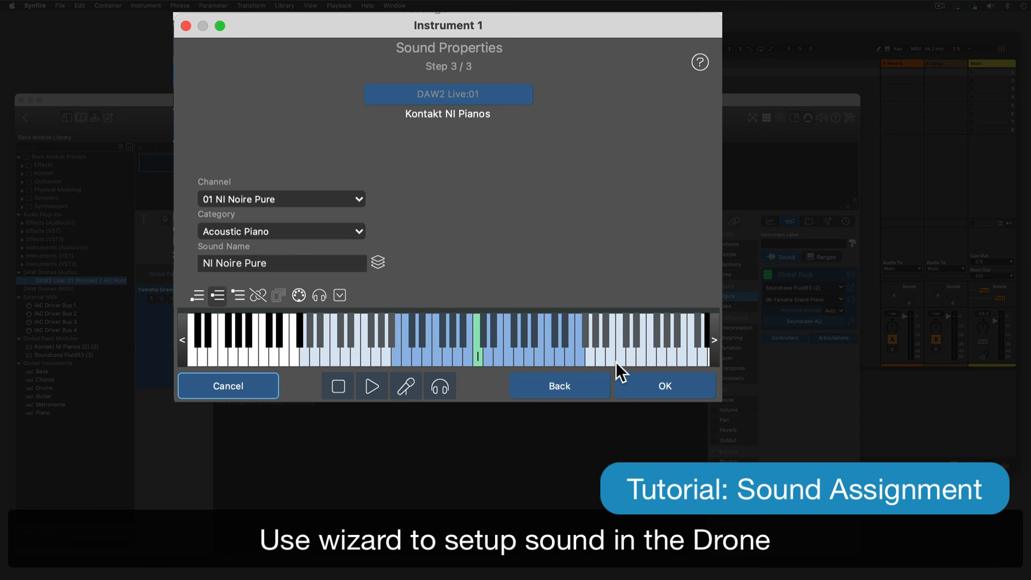
Audition a few notes of NI Noire Pure on the Sound Properties keyboard and accept the sound
left_click(470, 351)
left_click(526, 353)
left_click(454, 355)
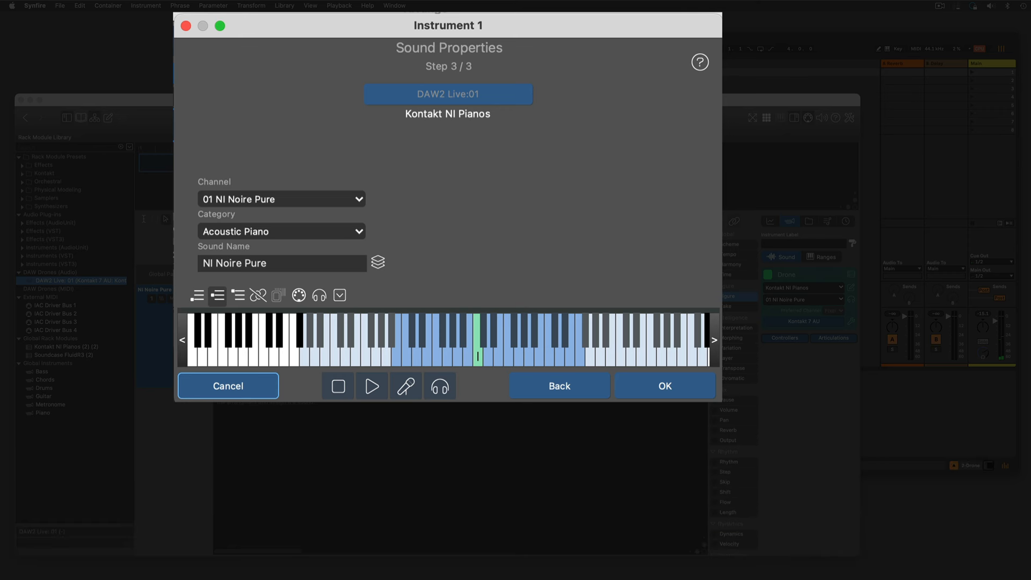
left_click(670, 388)
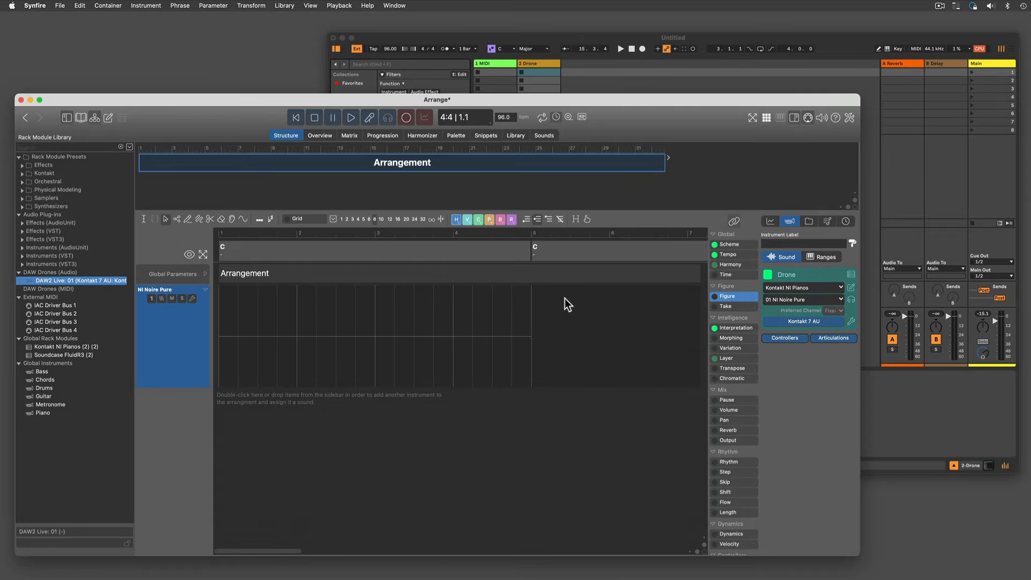
Audition Smooth Ballad from the Example Piano library and switch to Live to check the Drone track's level
left_click(81, 118)
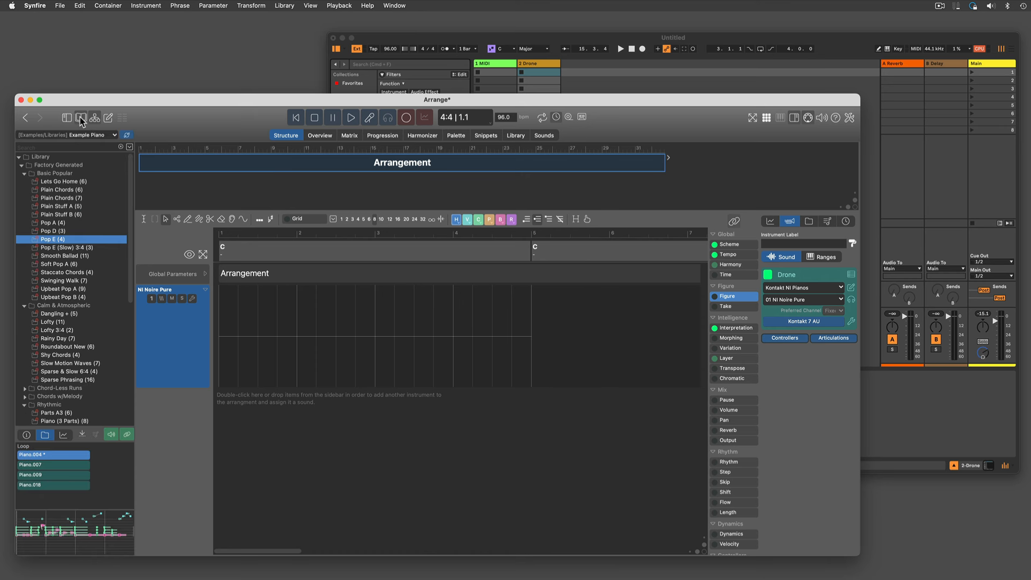
left_click(57, 255)
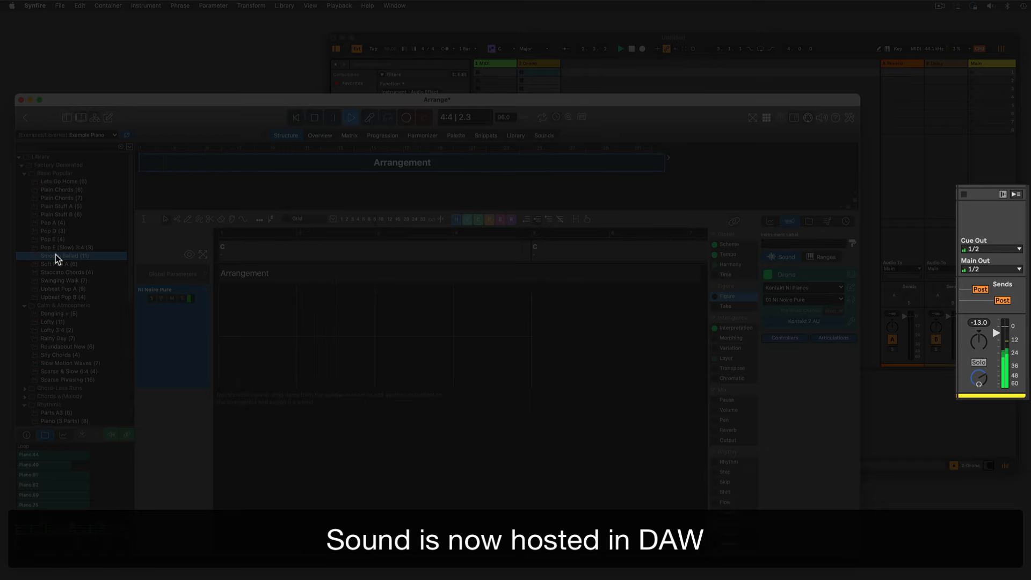
left_click(483, 35)
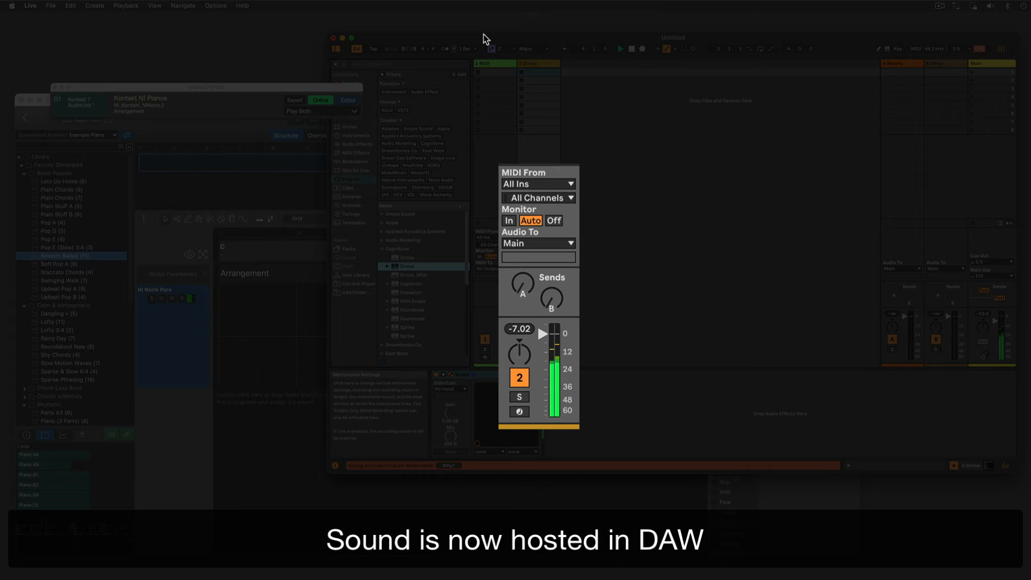
Play container D1 of the Veela In Space arrangement, view the synced Logic Pro mixer and return to Synfire
left_click(224, 139)
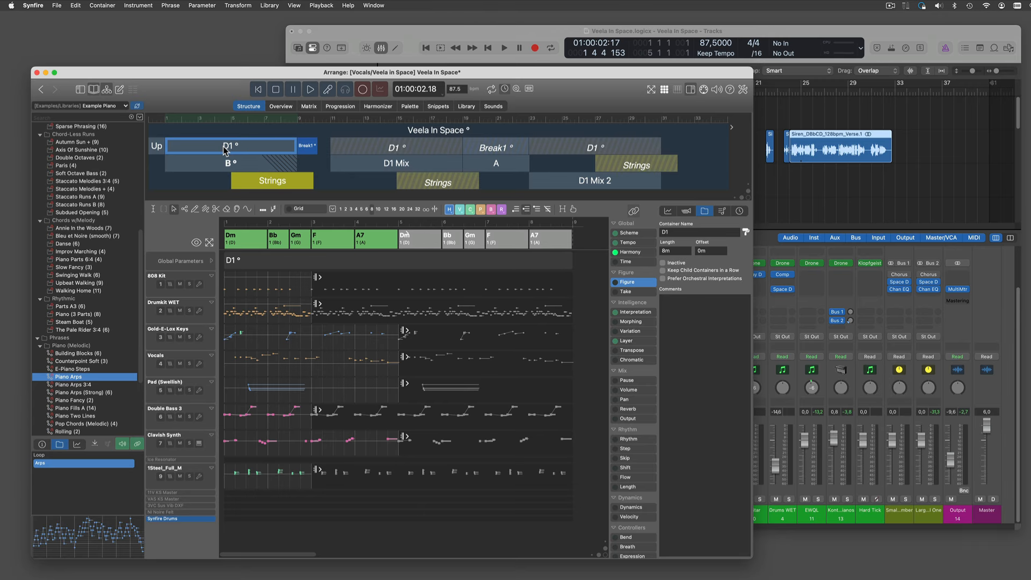
key("space")
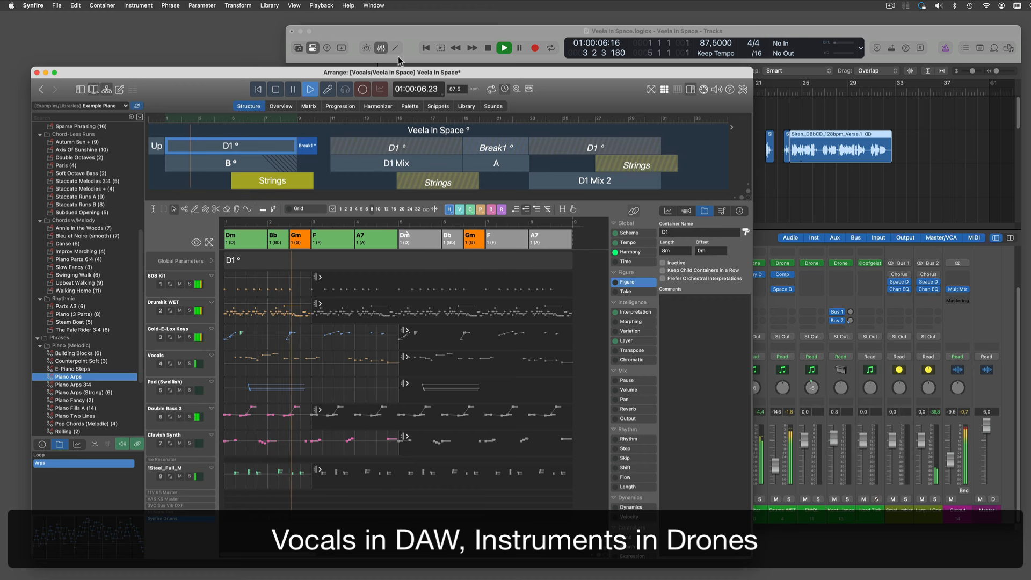
left_click(403, 35)
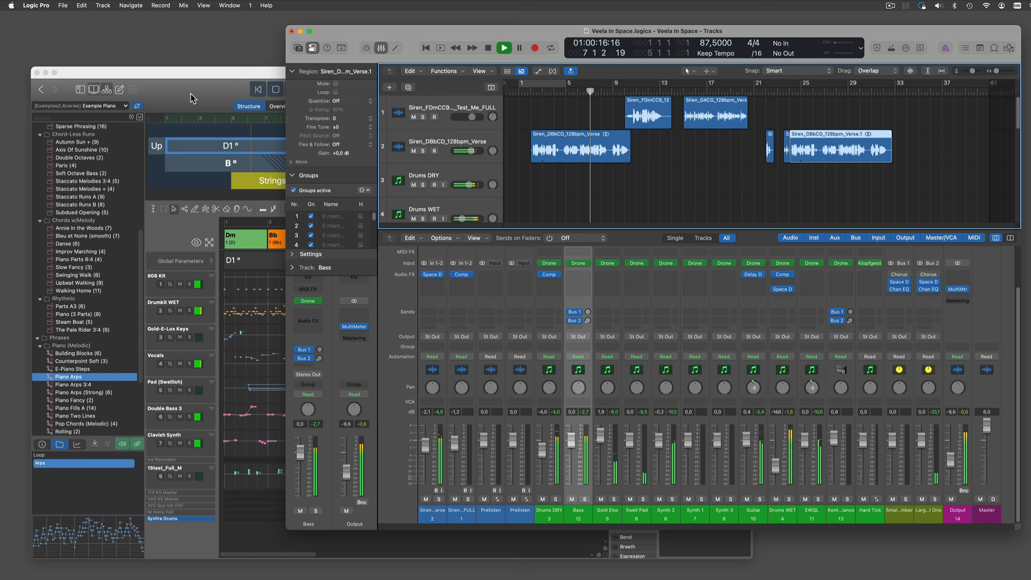
left_click(204, 133)
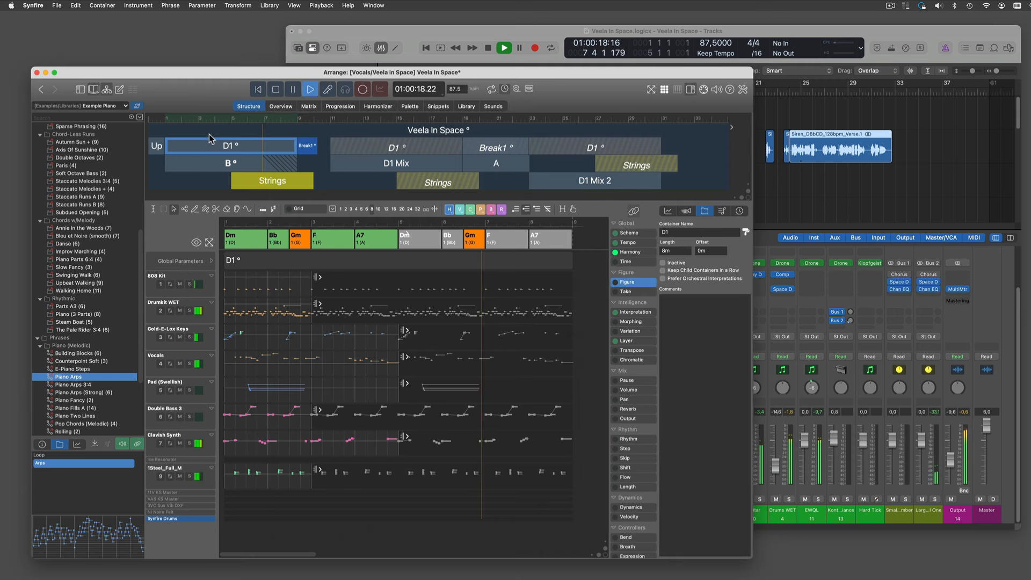
Make container D1 inactive and container B active, and restart playback
left_click(674, 264)
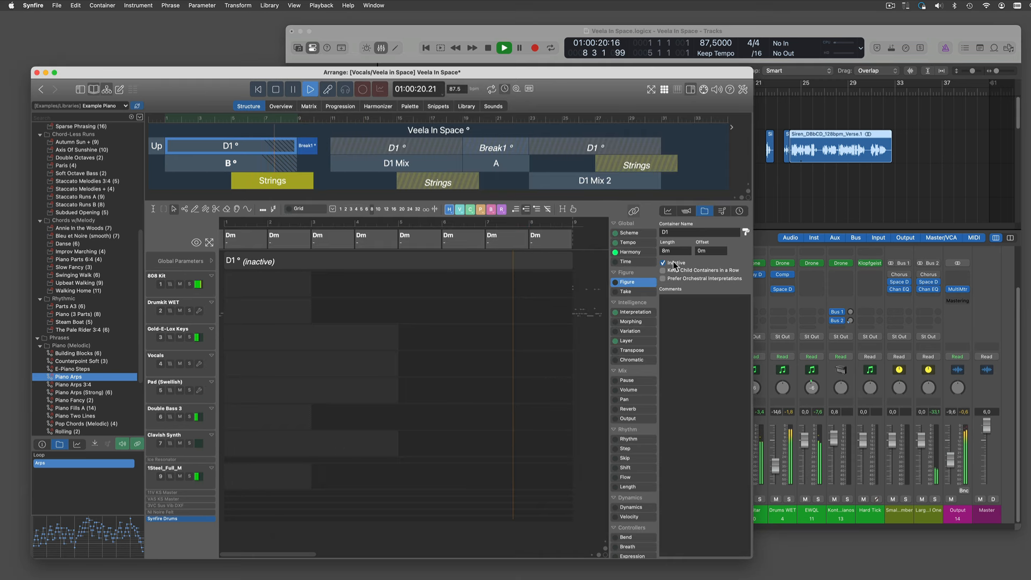
left_click(280, 163)
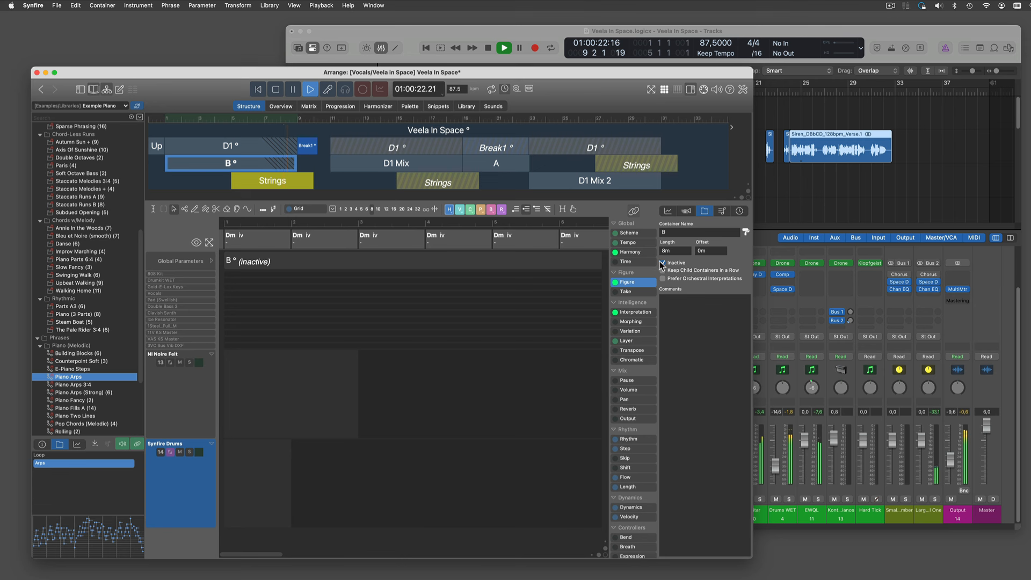
left_click(671, 265)
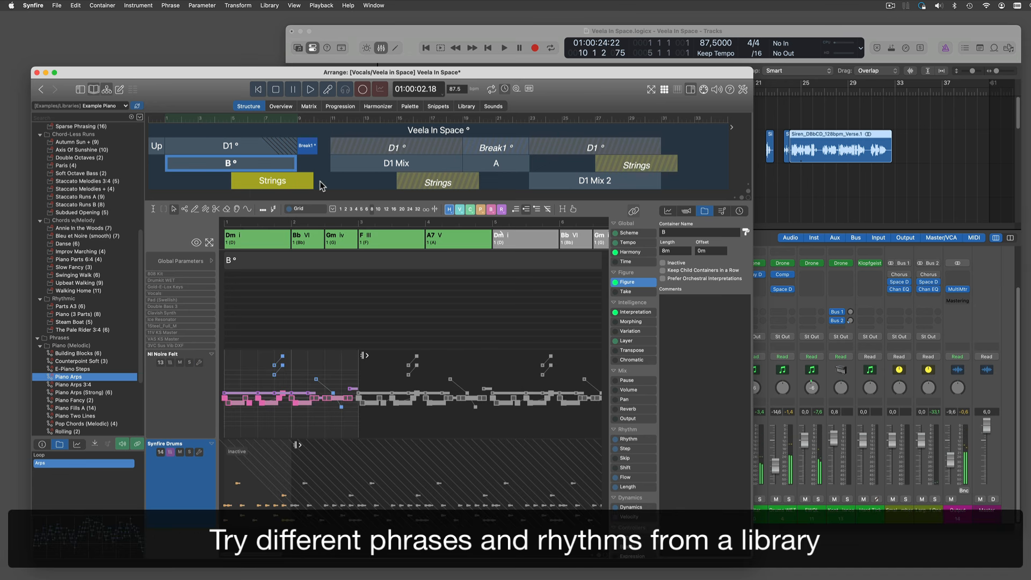
key("space")
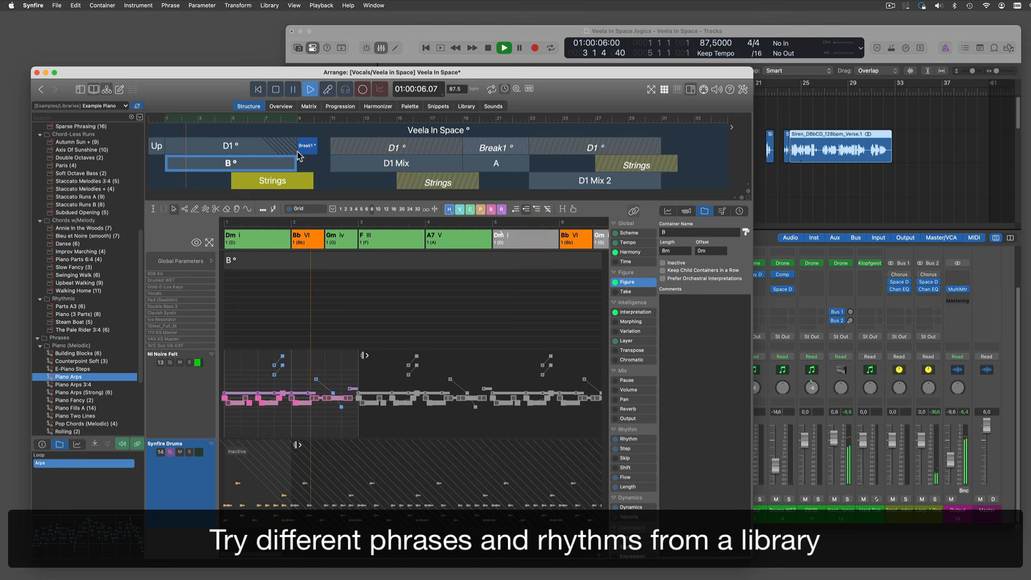
Audition the Upbeat Pop B library phrase on the NI Noire Felt instrument, then select Synfire Drums and stop playback
left_click(194, 402)
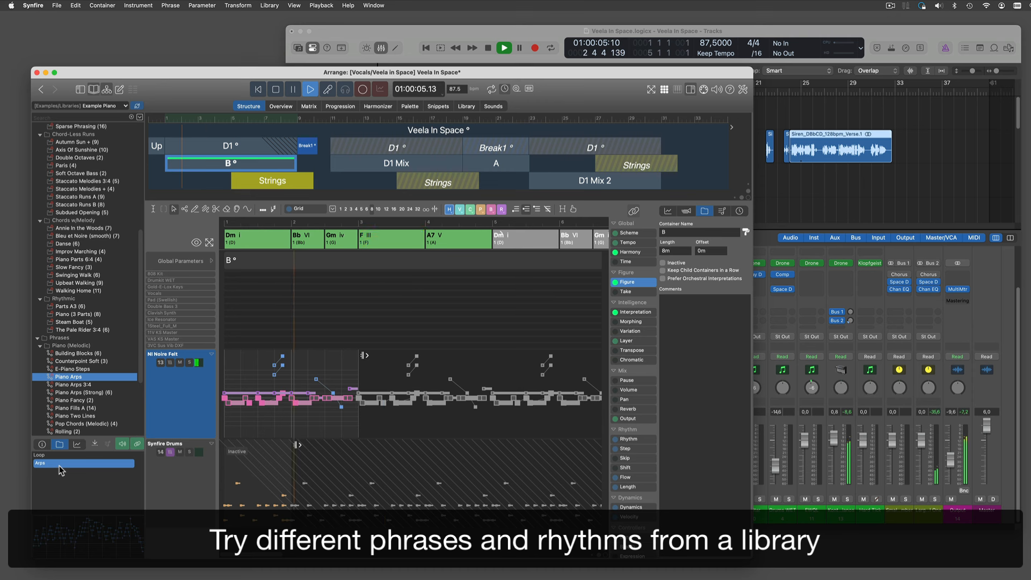
scroll(89, 189, "up", 5)
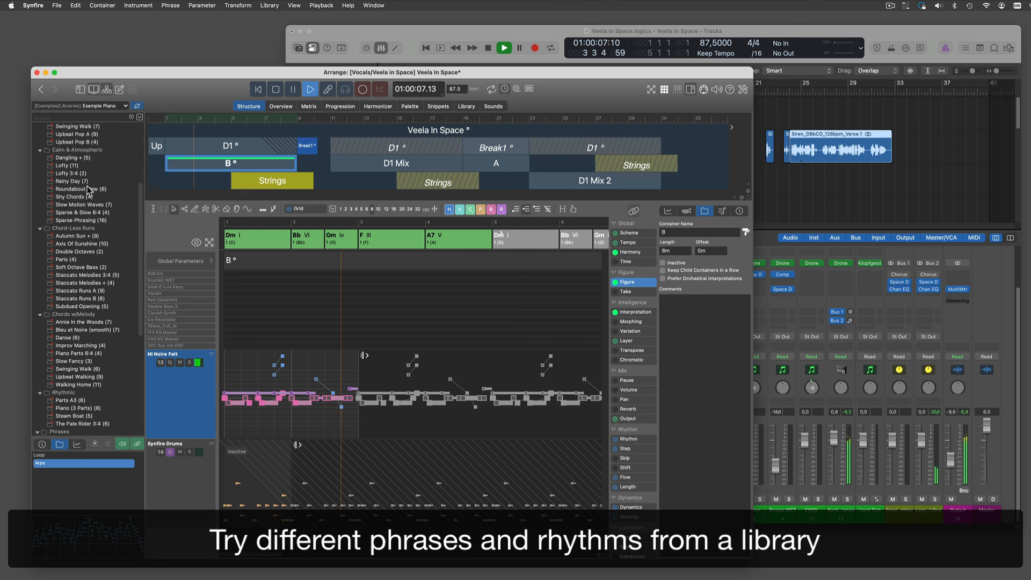
scroll(96, 180, "up", 1)
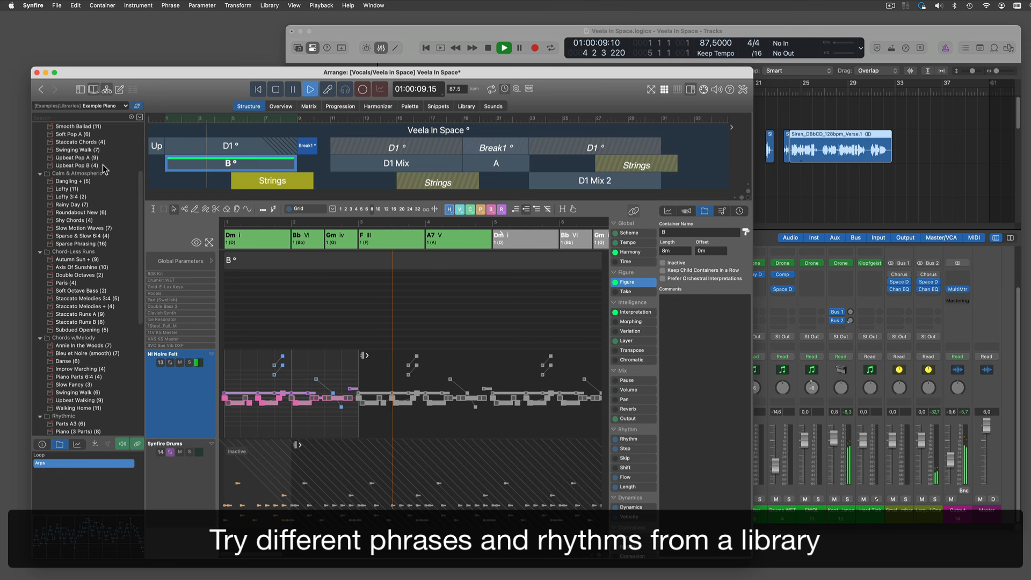
left_click(103, 165)
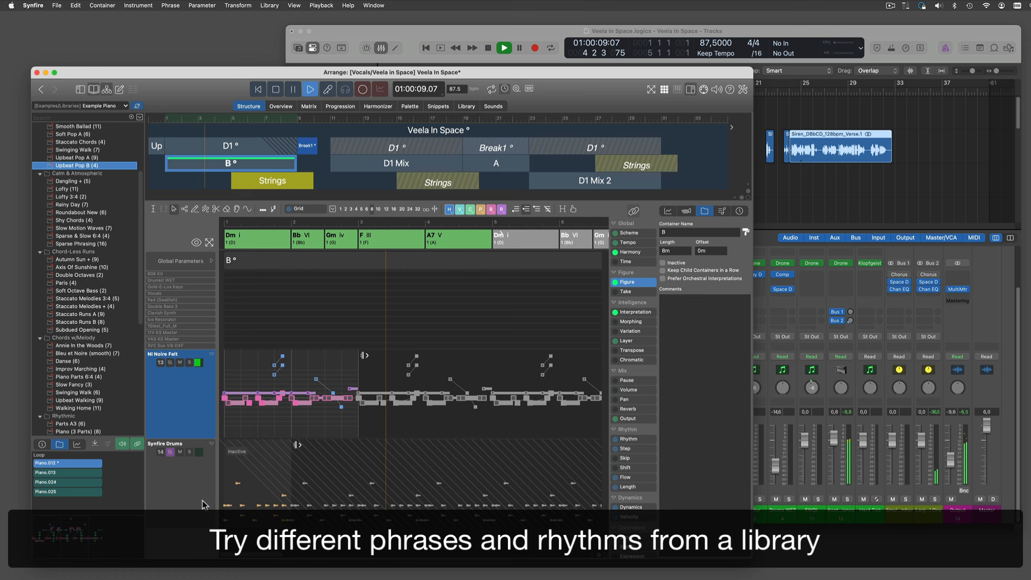
left_click(173, 471)
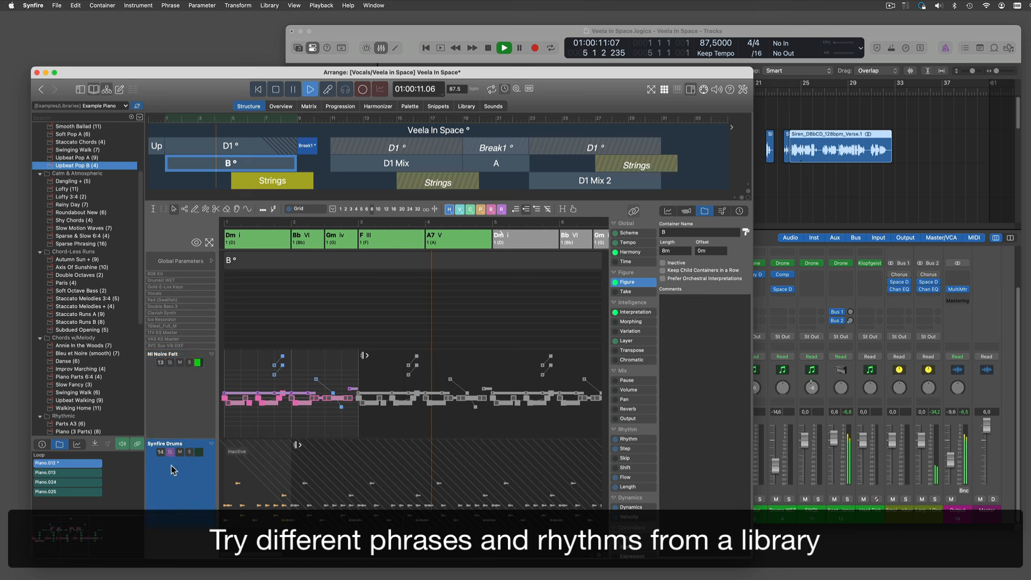
left_click(278, 94)
key("space")
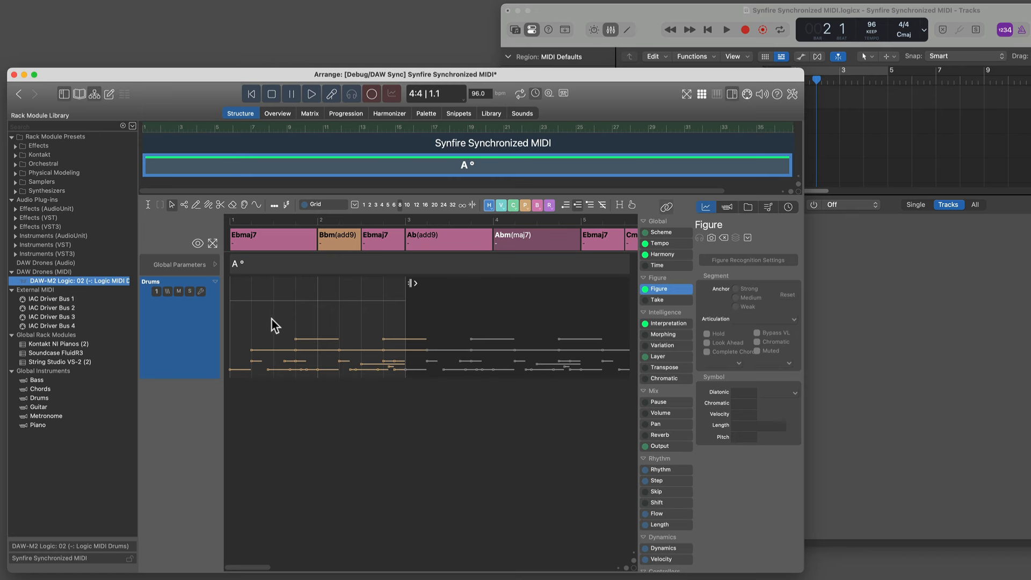
Switch to Logic Pro and add a software instrument track with Studio Piano in stereo, moving its plug-in window aside
left_click(876, 310)
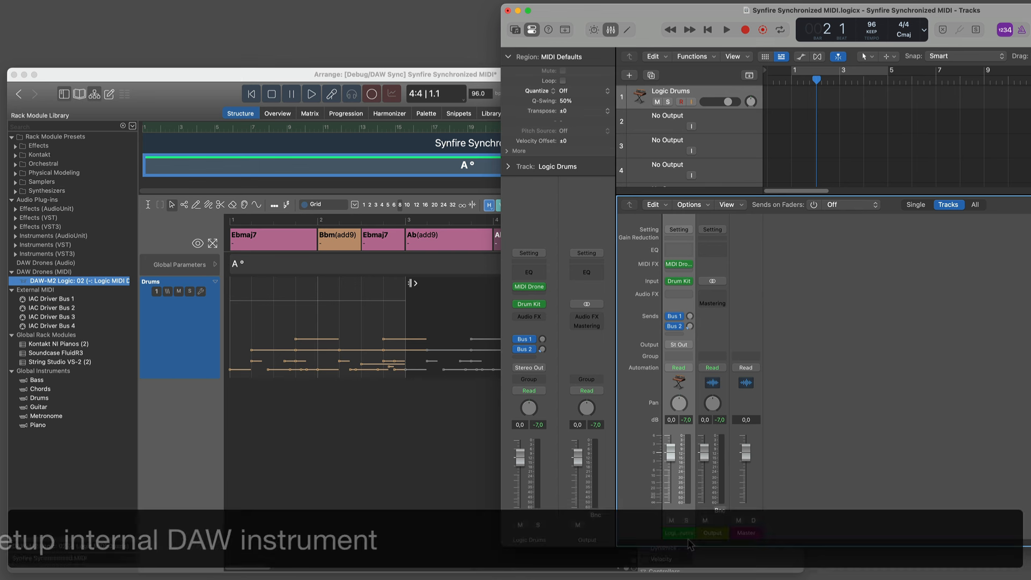
key("alt+super+s")
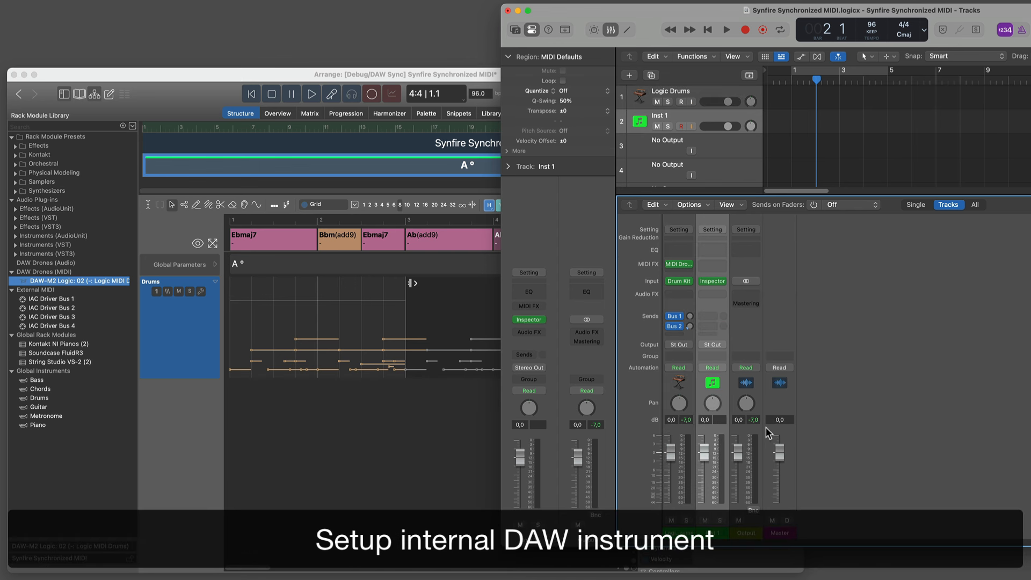
left_click(725, 283)
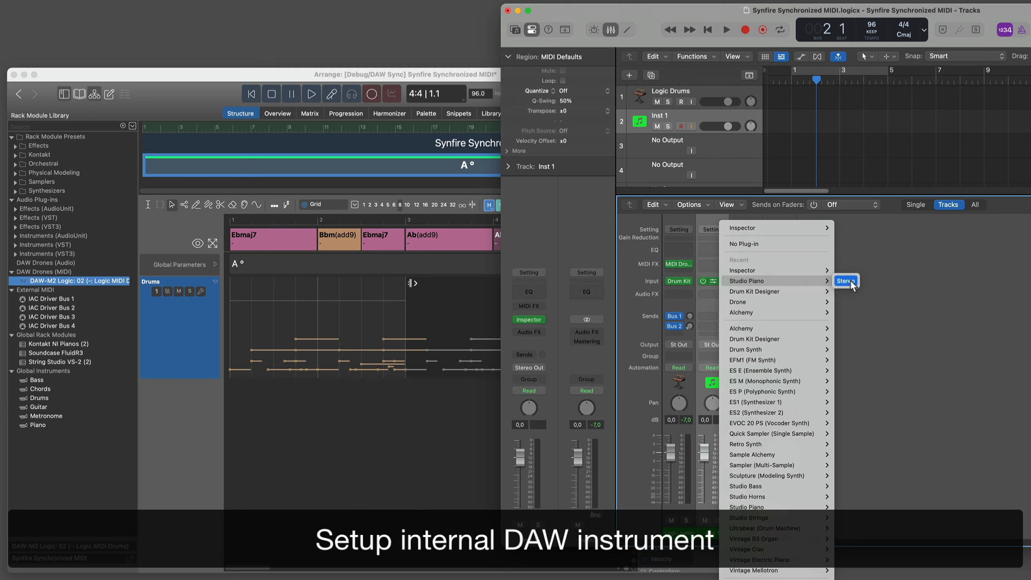
left_click(848, 282)
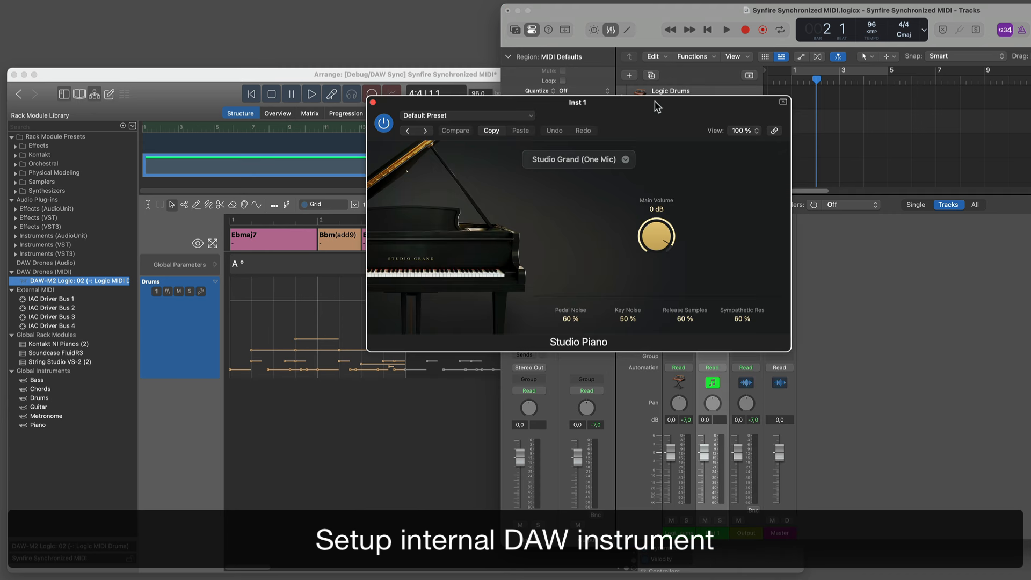
left_click_drag(662, 102, 1030, 245)
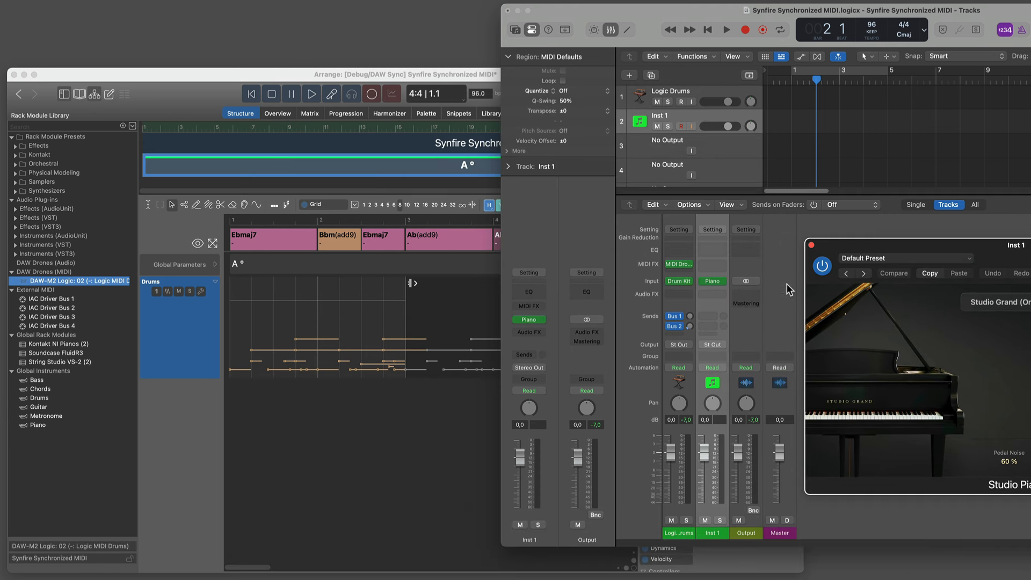
Insert the Cognitone MIDI Drone as MIDI effect on the Inst 1 channel and close its plug-in window
left_click(724, 263)
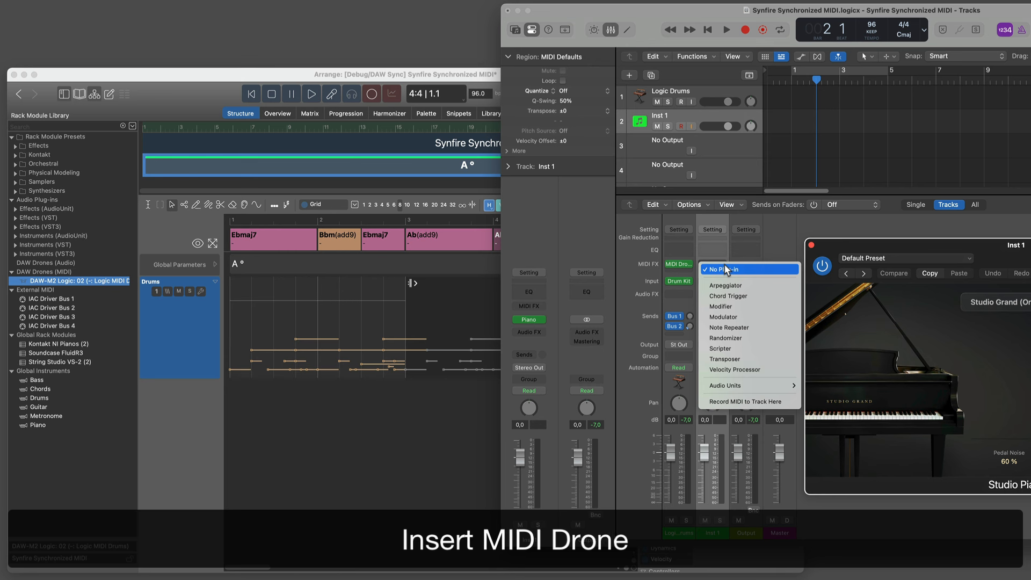
mouse_move(728, 384)
mouse_move(837, 385)
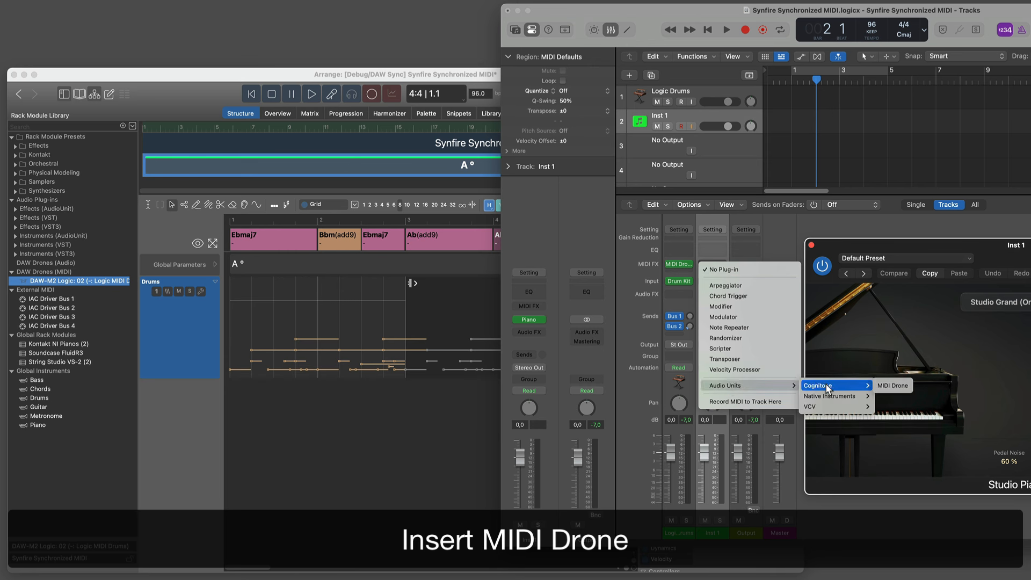
left_click(884, 388)
left_click_drag(587, 104, 1030, 97)
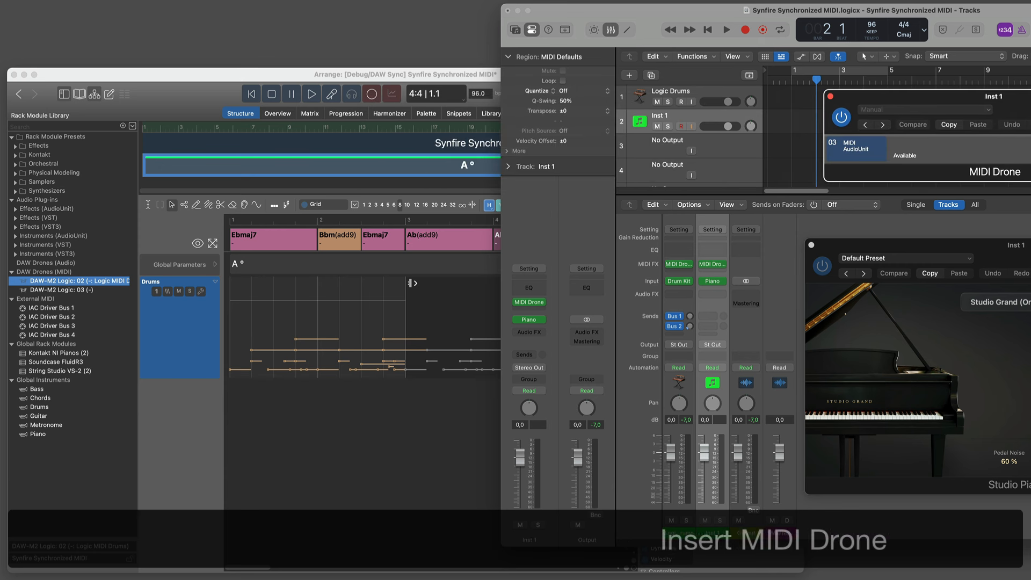
left_click(830, 97)
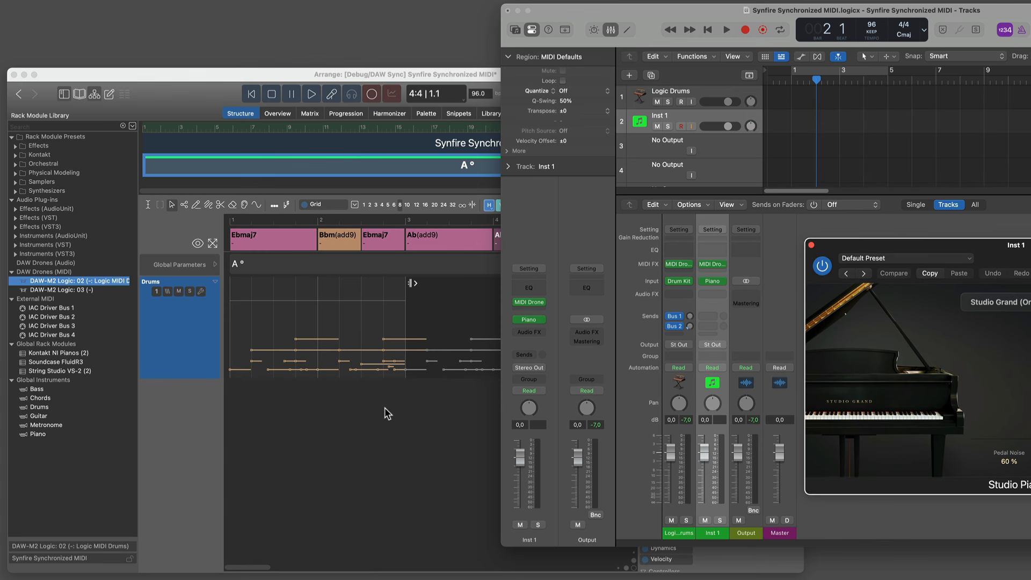
Switch to Synfire and create a new instrument from drone DAW-M2 Logic: 03 with a Fixed Channels (Sampler) device
left_click(207, 436)
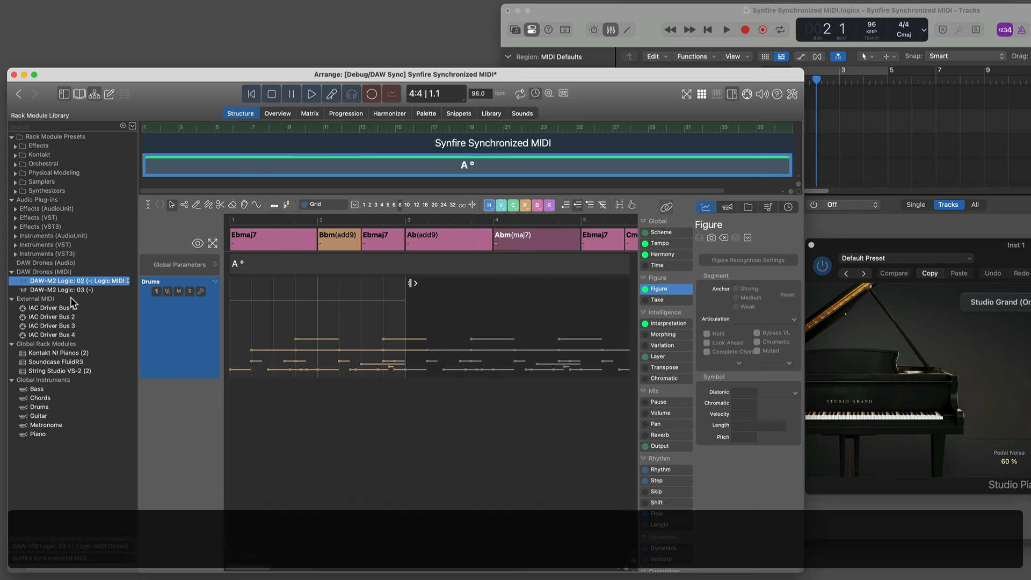
left_click(72, 291)
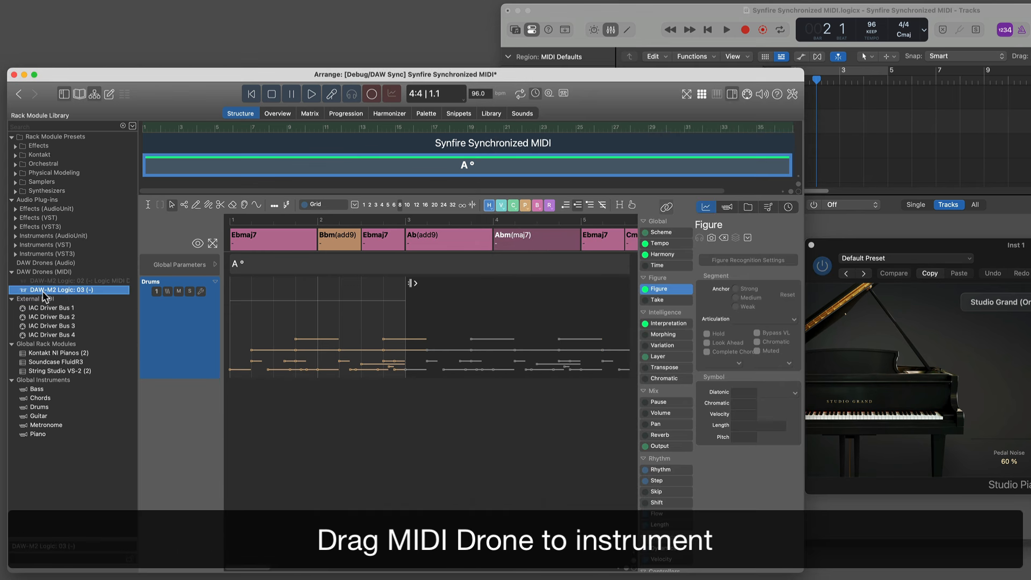
left_click_drag(43, 291, 189, 394)
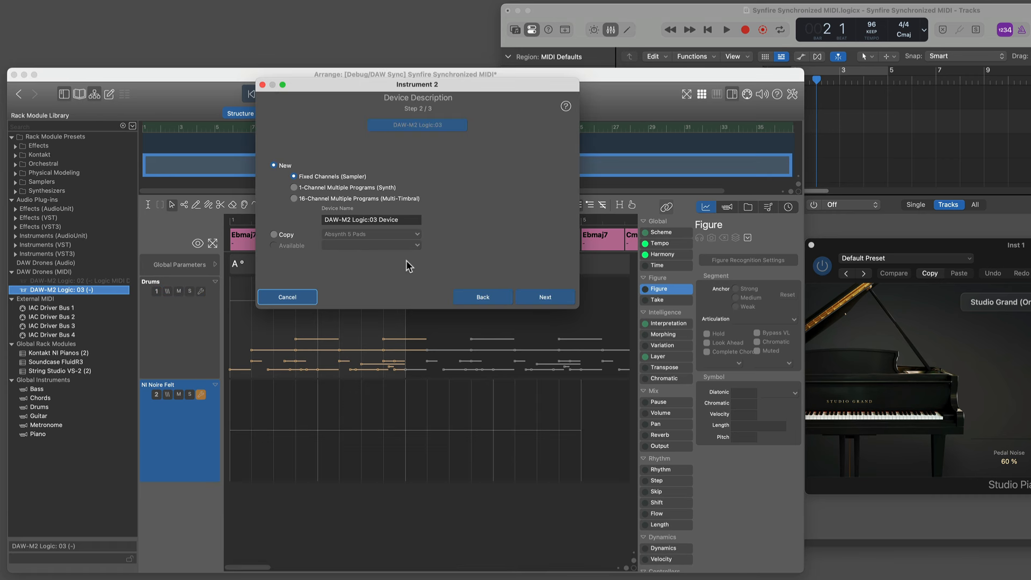
left_click(548, 296)
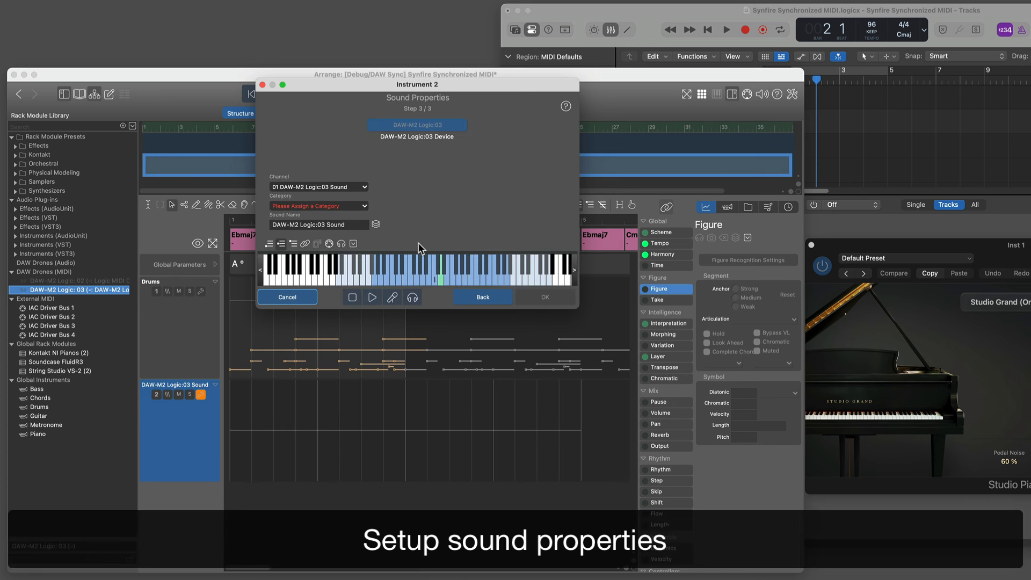
Assign the Acoustic Piano category to the new instrument's sound and finish the setup
left_click(365, 206)
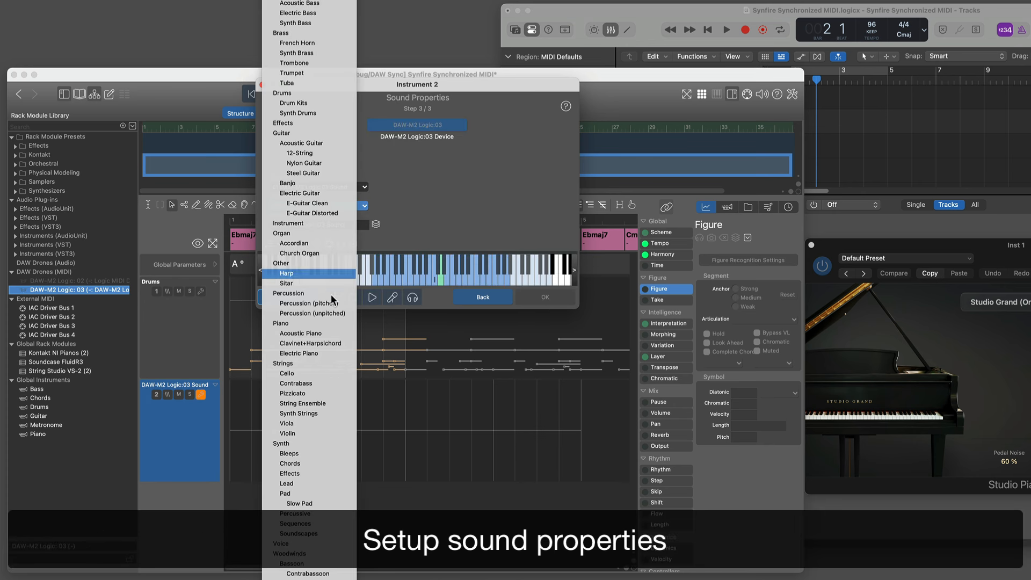
left_click(326, 329)
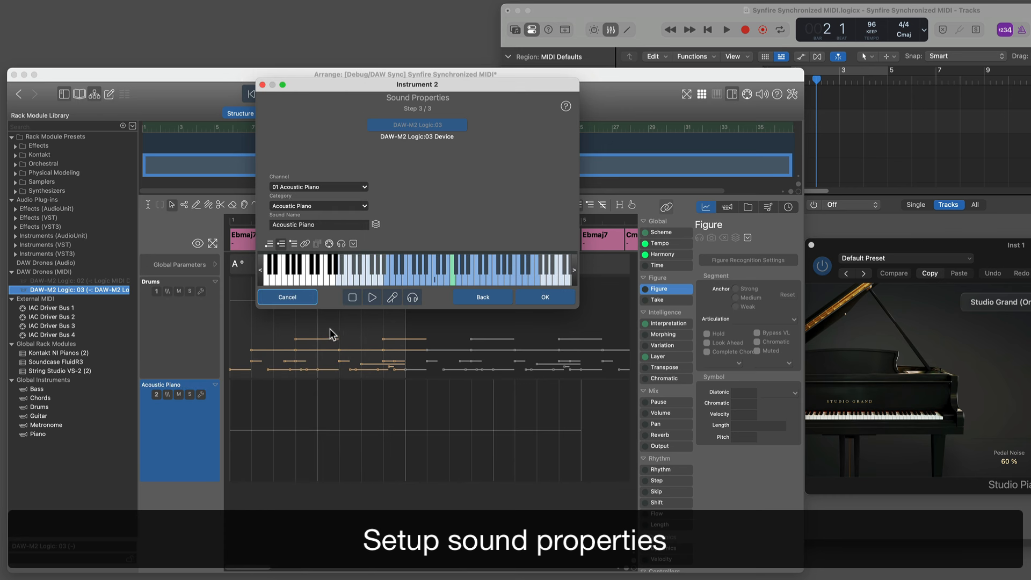
left_click(545, 296)
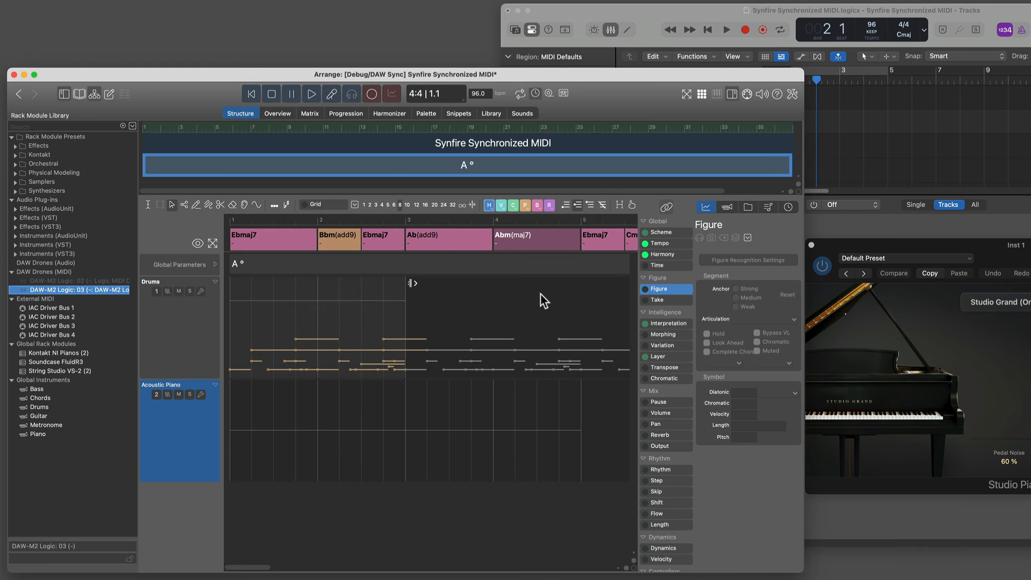
Insert phrase Piano.069 from Staccato Chords on the Acoustic Piano instrument during playback, and stop playback in Logic Pro
left_click(76, 96)
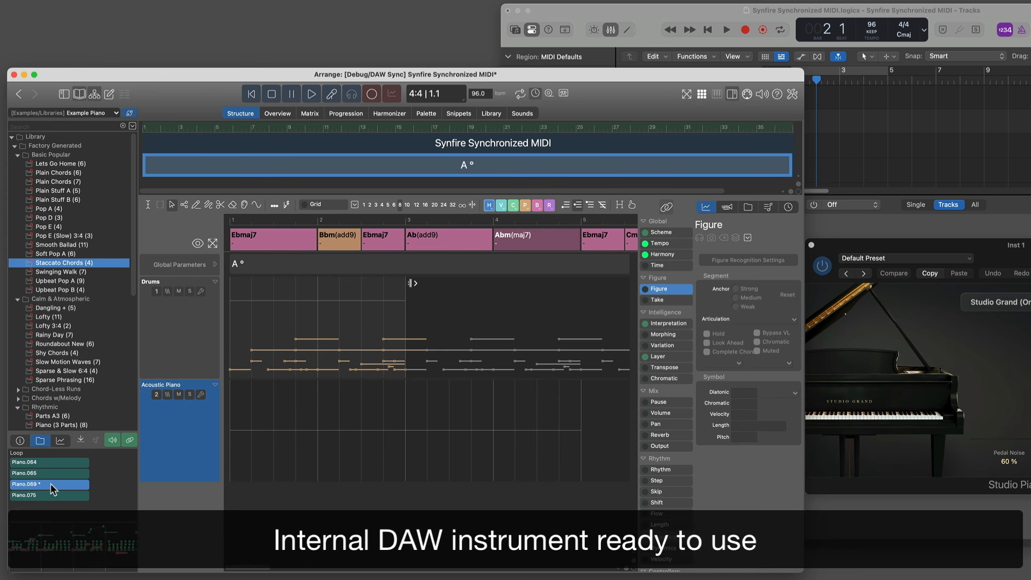
key("space")
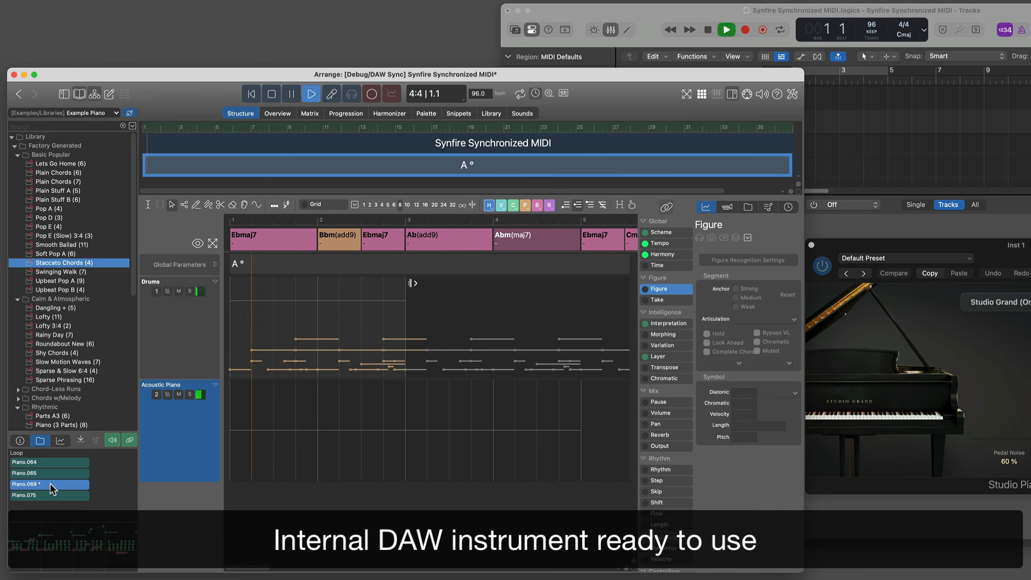
left_click(81, 440)
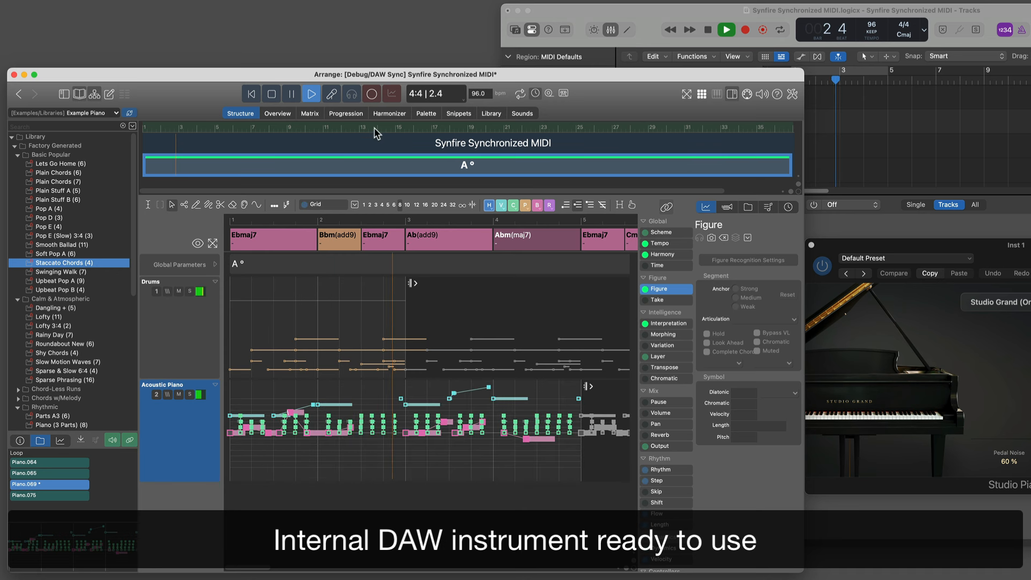
left_click(597, 8)
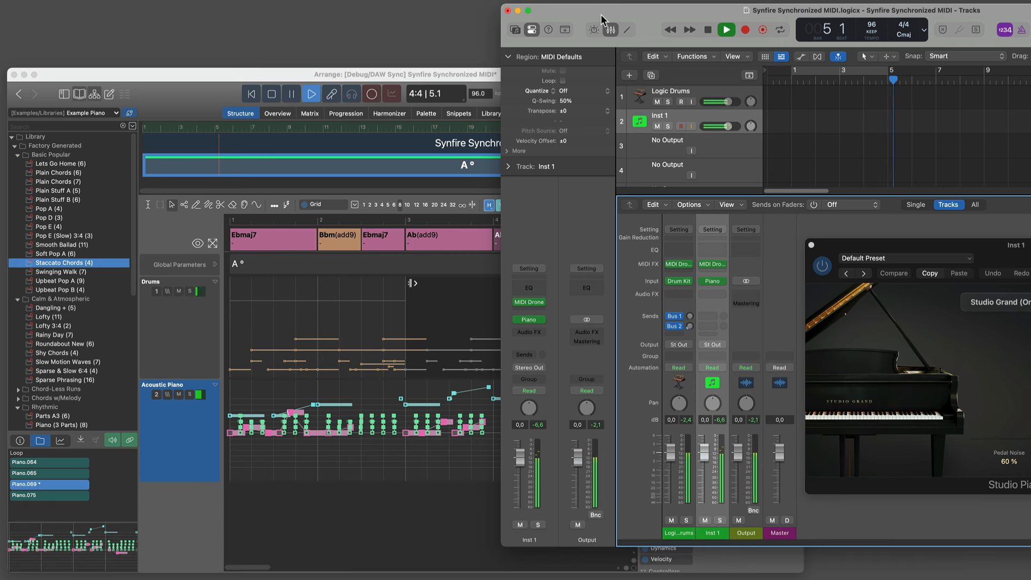
left_click(707, 30)
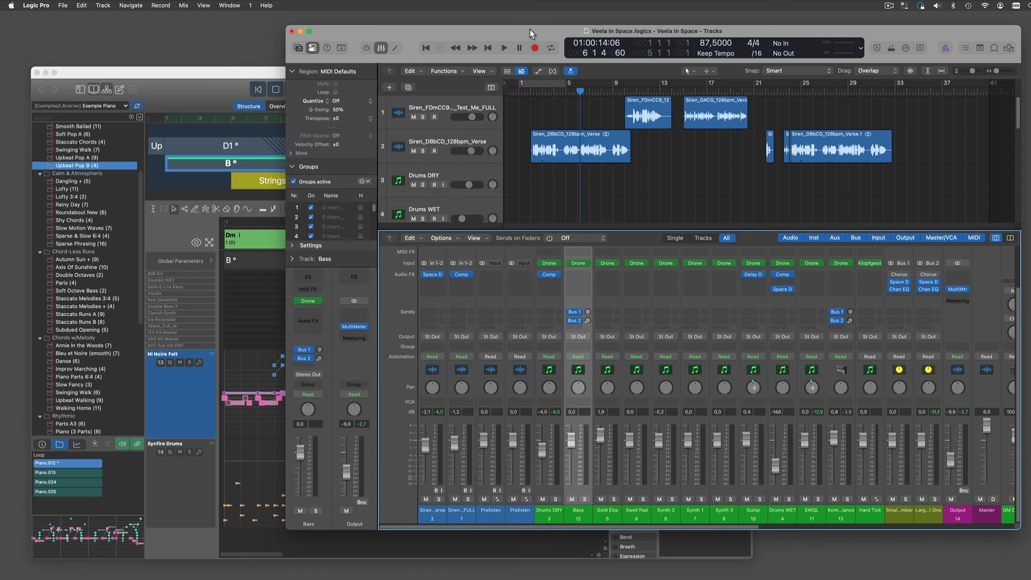
Open the Drone on the Drums DRY channel of Veela In Space and export its MIDI onto the Drums DRY track
left_click(554, 521)
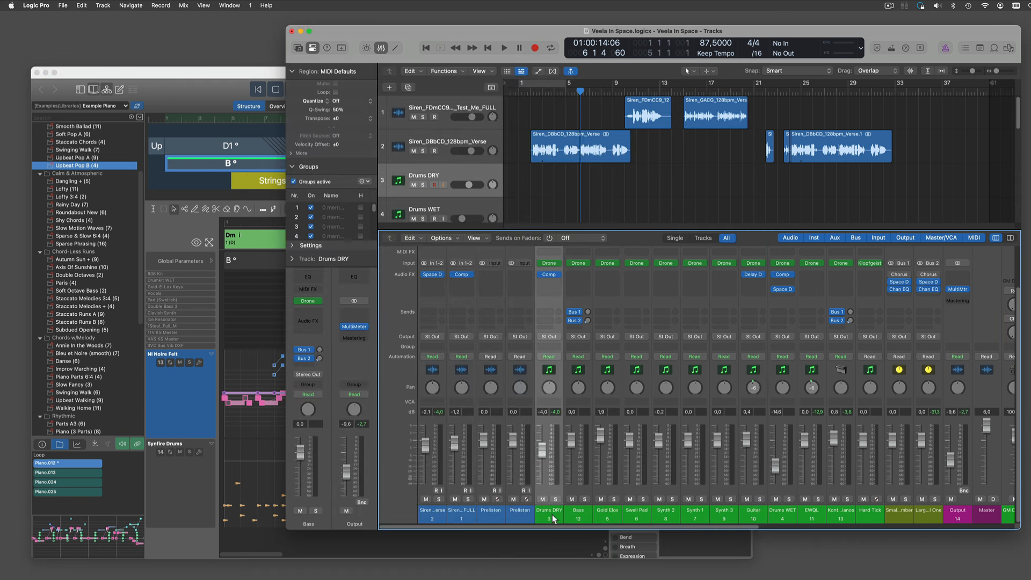
left_click(549, 263)
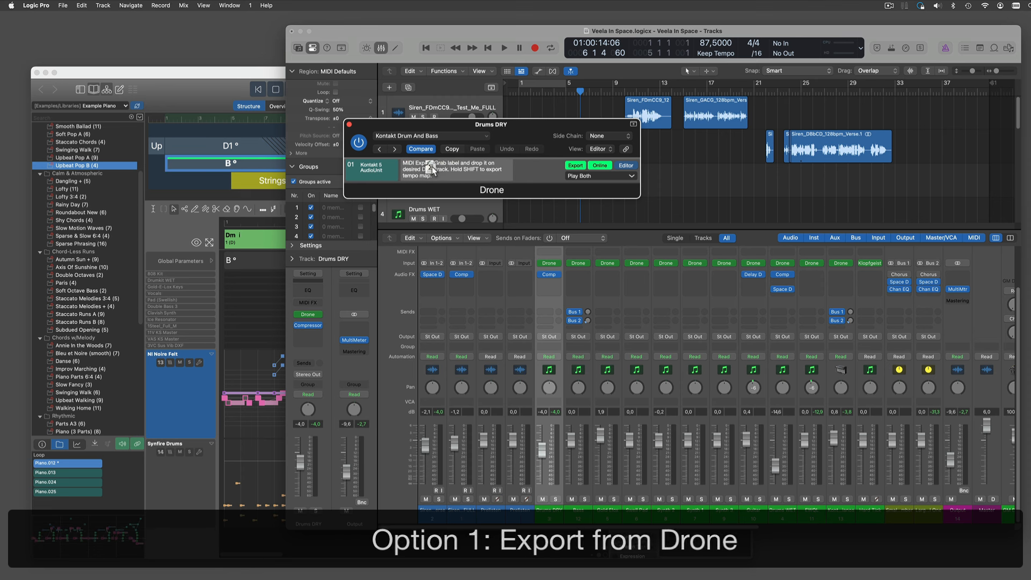
left_click_drag(502, 168, 662, 175)
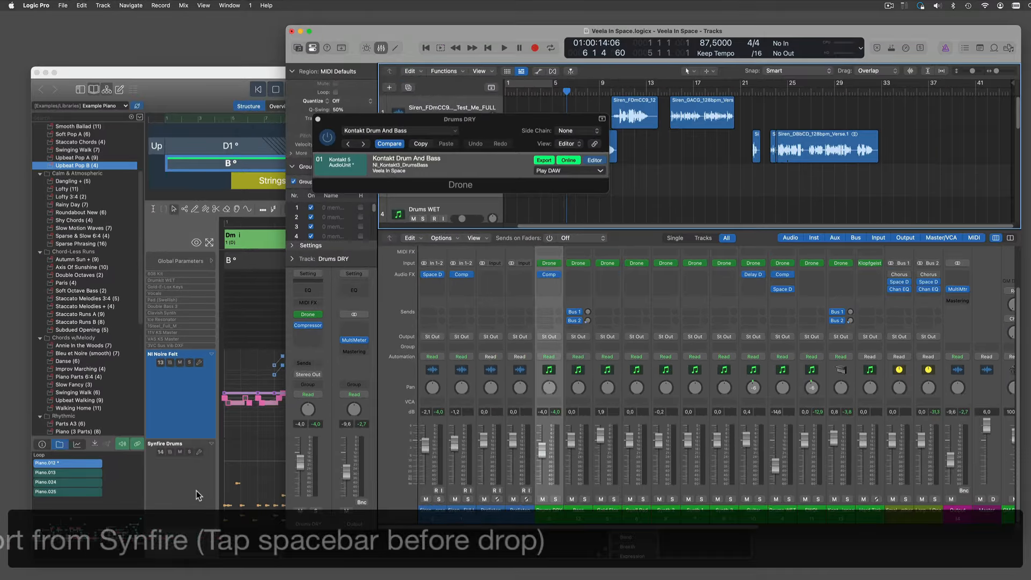
Export the Synfire Drums instrument from Synfire onto Logic's Drums DRY track and set that track's Drone to Play DAW
left_click(193, 491)
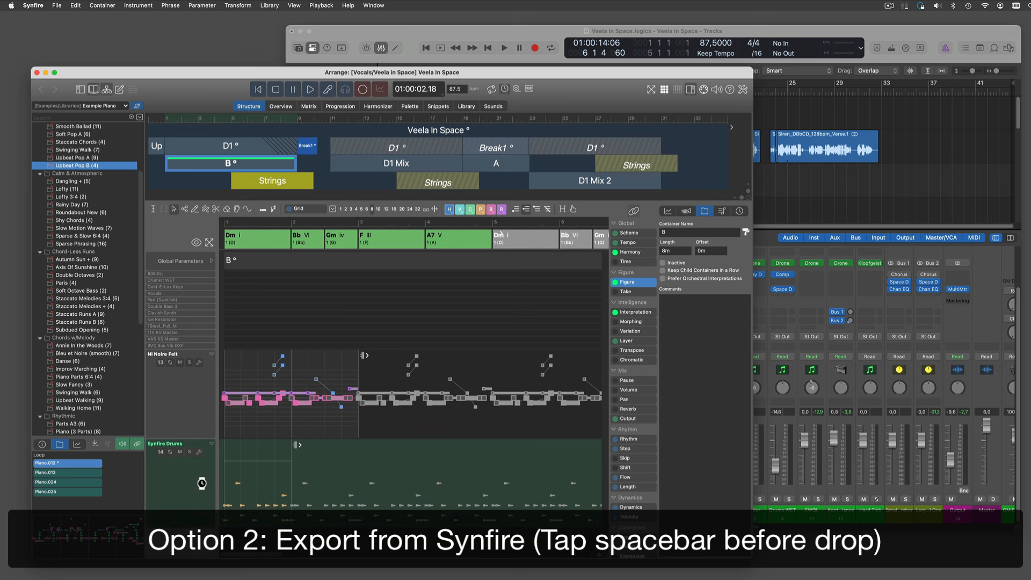
left_click_drag(201, 483, 647, 183)
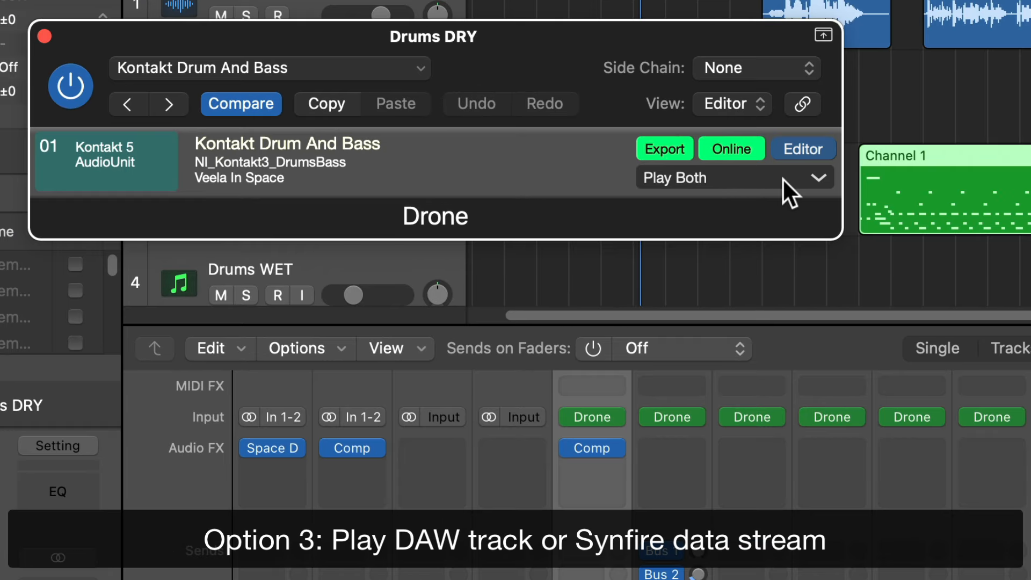
left_click(782, 178)
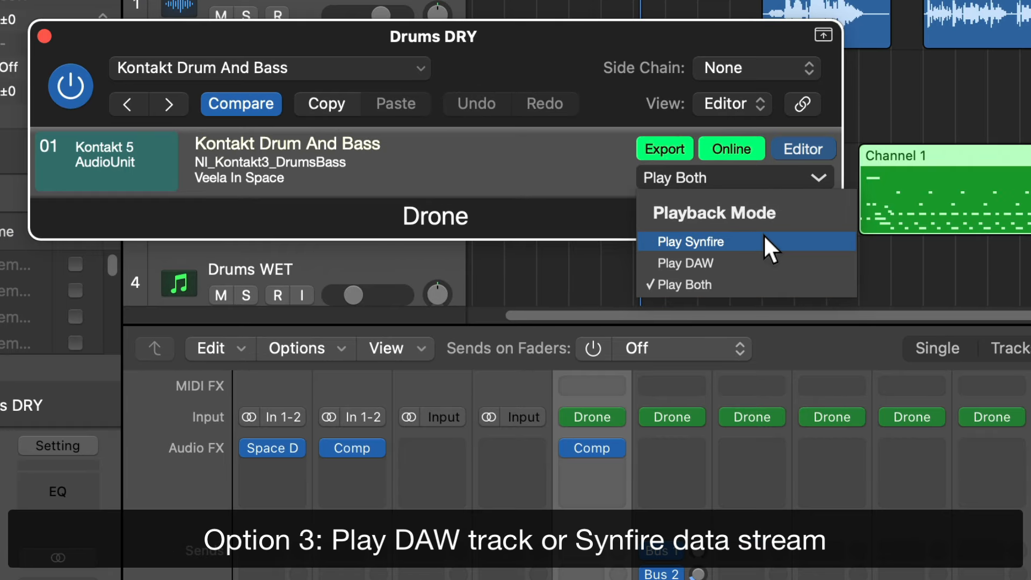
left_click(754, 263)
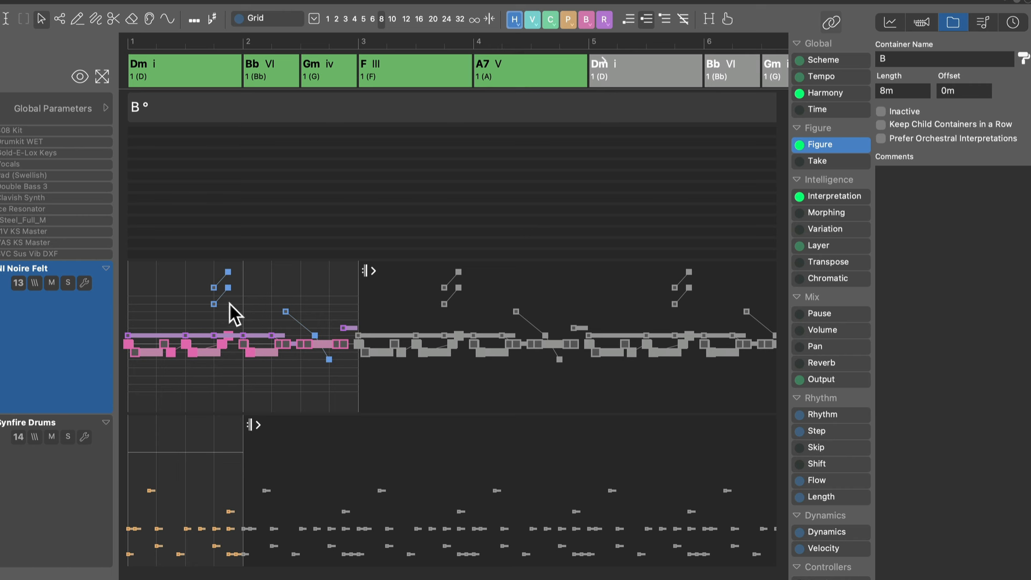
Audition two figure segments of the NI Noire Felt instrument in container B
left_click(230, 287)
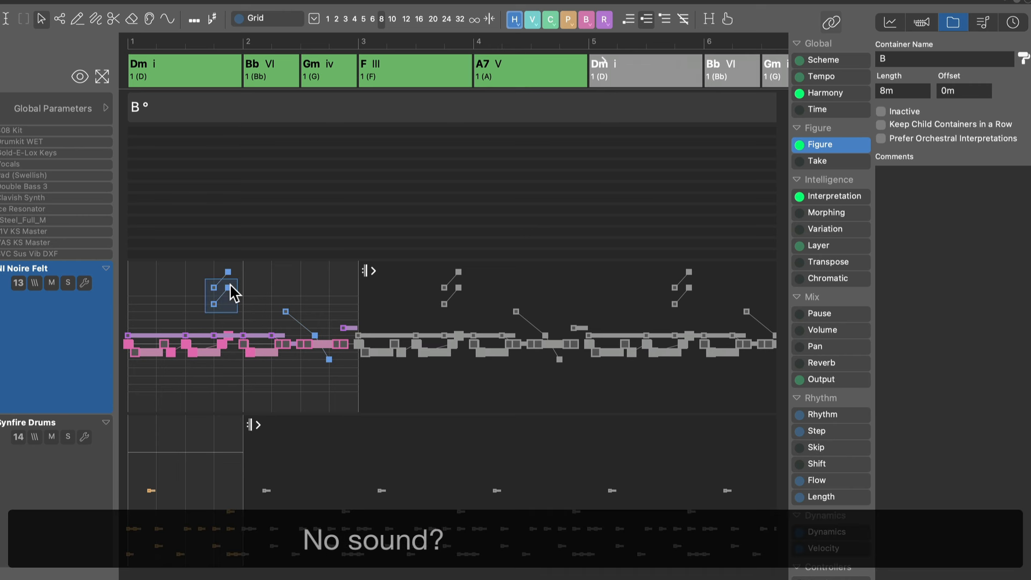
left_click(282, 309)
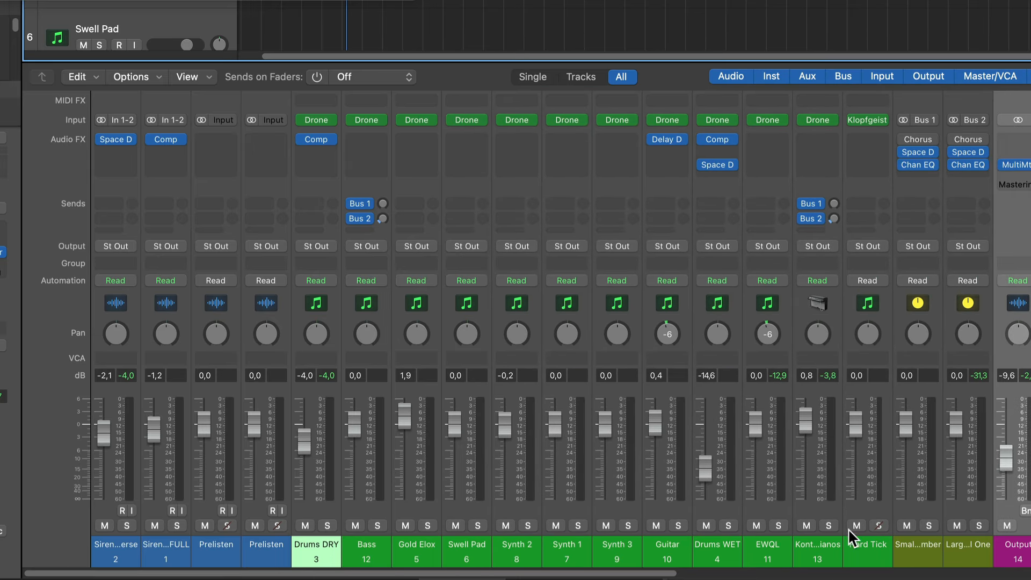
Select the Kontakt NI Pianos track in Logic Pro and audition the NI Noire Felt figure segments in Synfire again
left_click(810, 555)
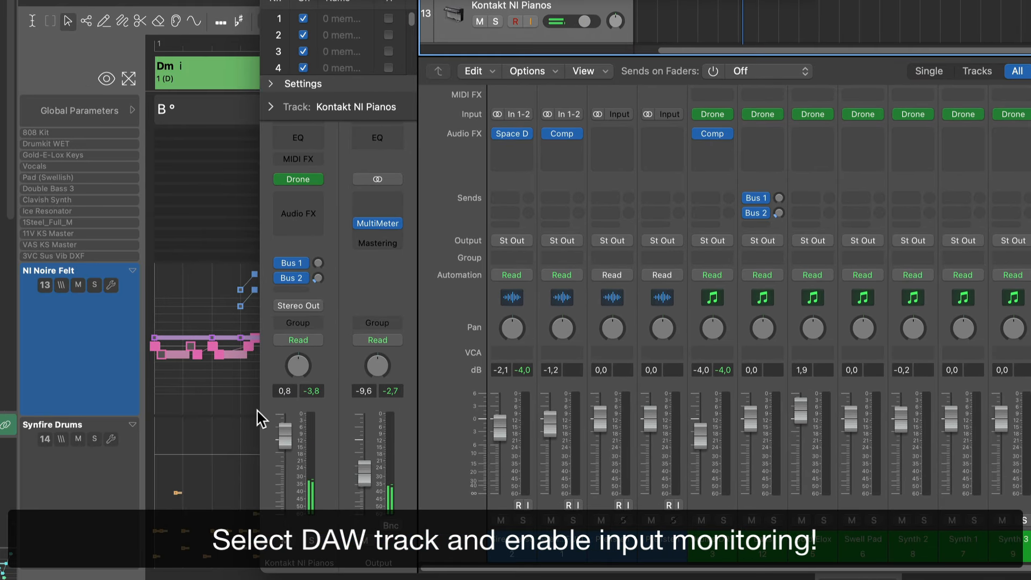
left_click(78, 370)
left_click(259, 293)
left_click(253, 276)
left_click(311, 313)
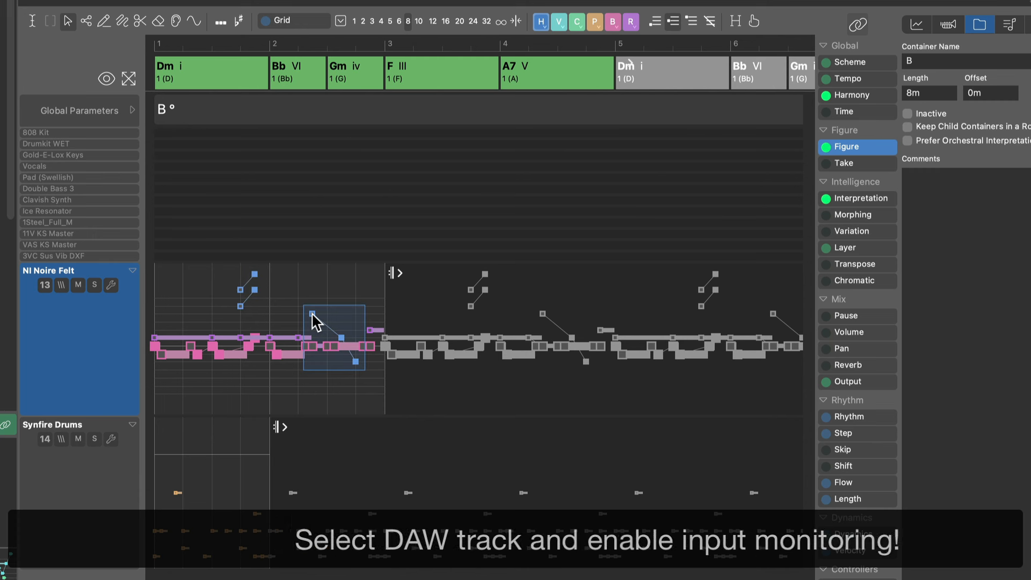